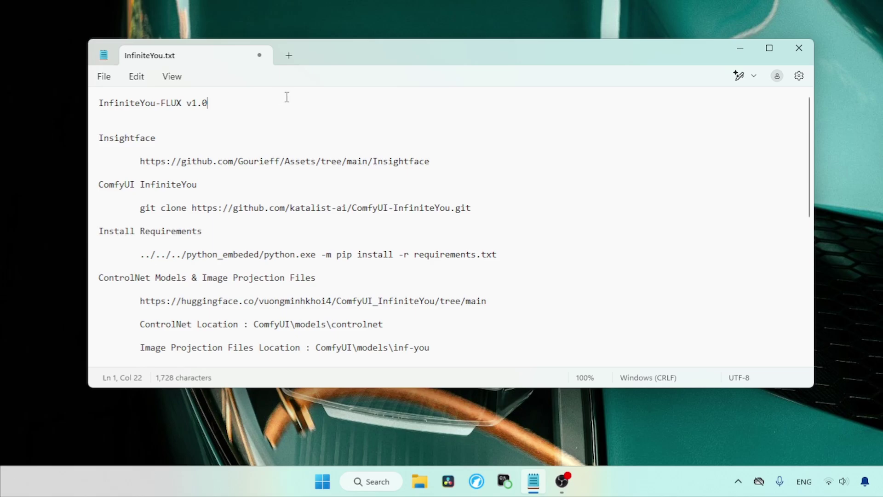
- Select the Insightface heading and its github.com/Gourieff/Assets link in the InfiniteYou notes
{"action": "double_click", "coordinate": [154, 144]}
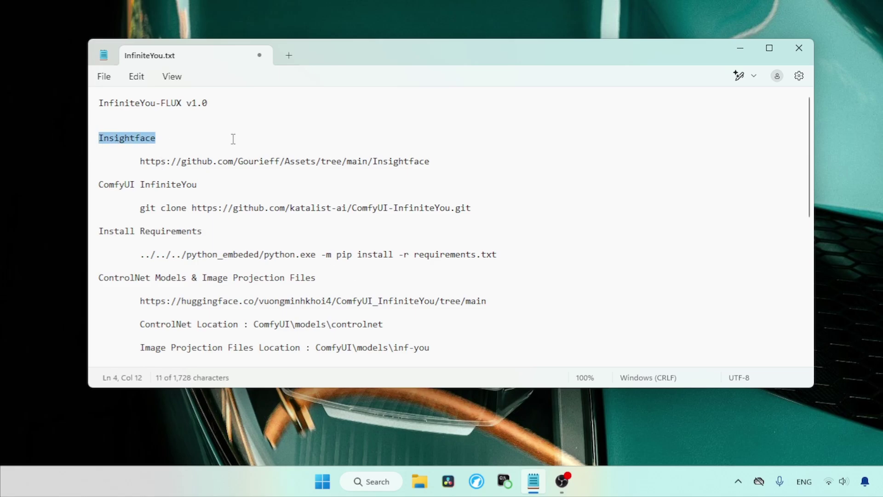
{"action": "left_click_drag", "start_coordinate": [140, 161], "coordinate": [471, 158]}
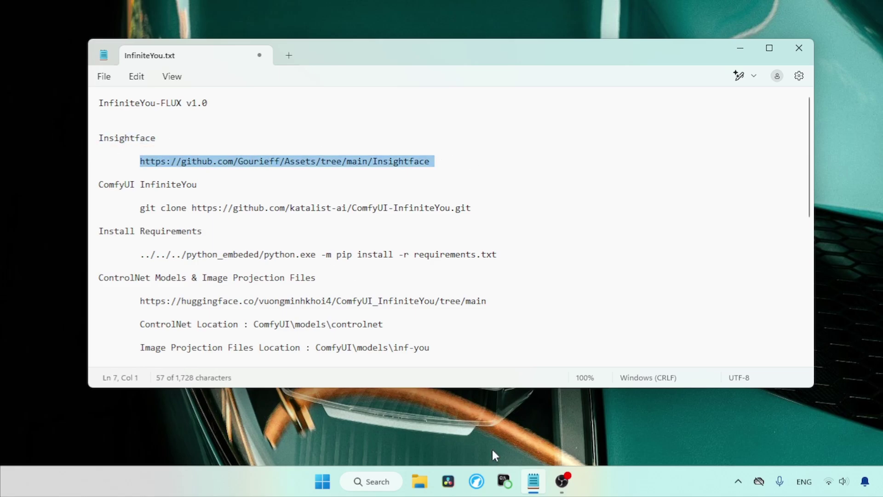
- Open the insightface-0.7.3-cp312-cp312-win_amd64.whl file page, start the raw download, and cancel saving
{"action": "left_click", "coordinate": [476, 481]}
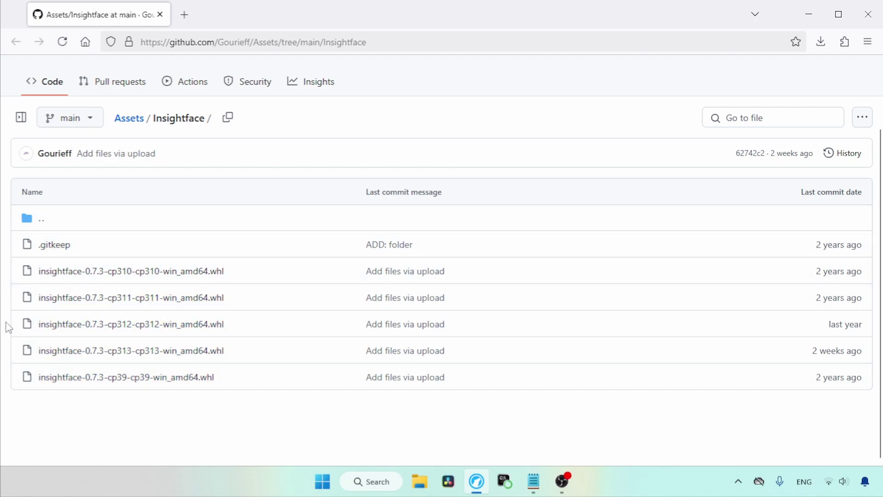
{"action": "left_click_drag", "start_coordinate": [20, 325], "coordinate": [262, 329]}
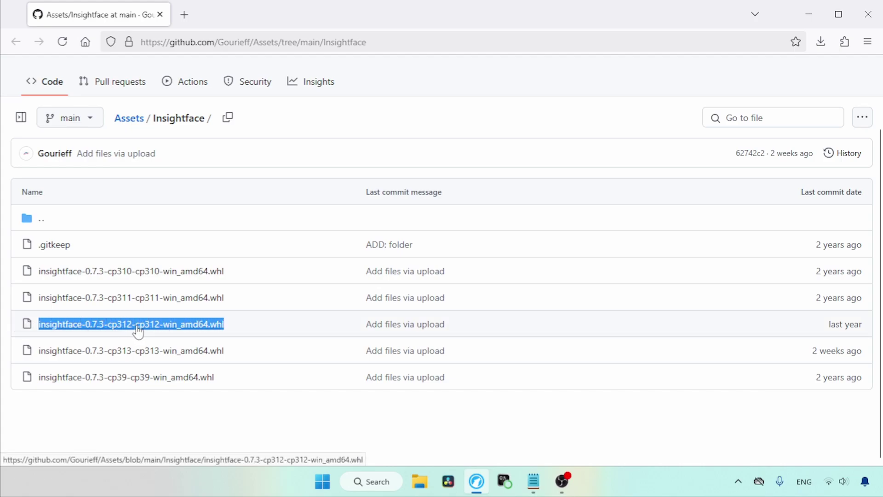
{"action": "left_click", "coordinate": [191, 329]}
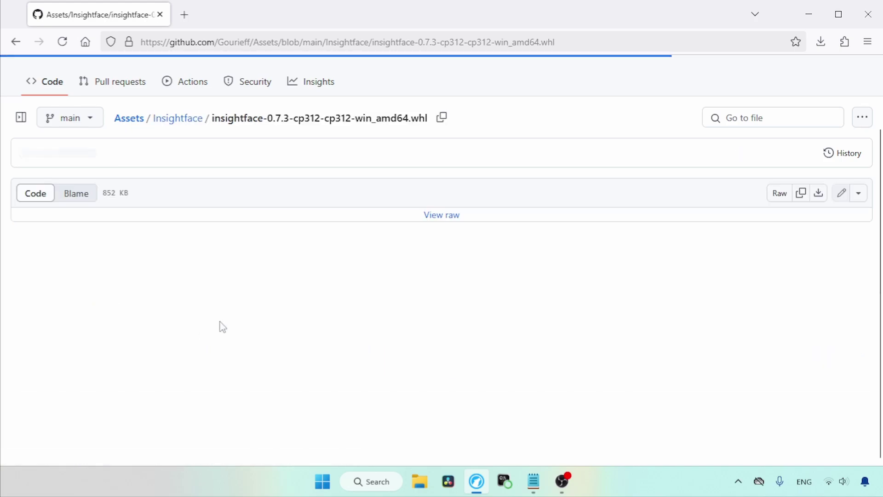
{"action": "left_click", "coordinate": [827, 198]}
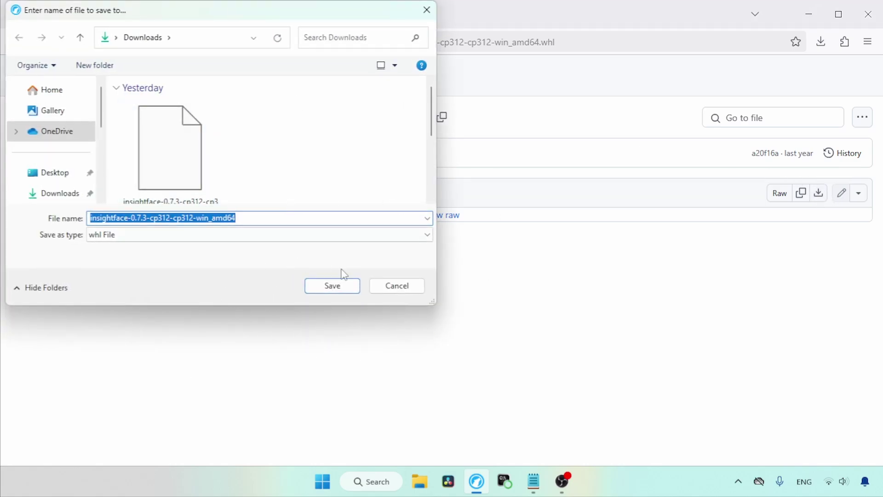
{"action": "left_click", "coordinate": [424, 290]}
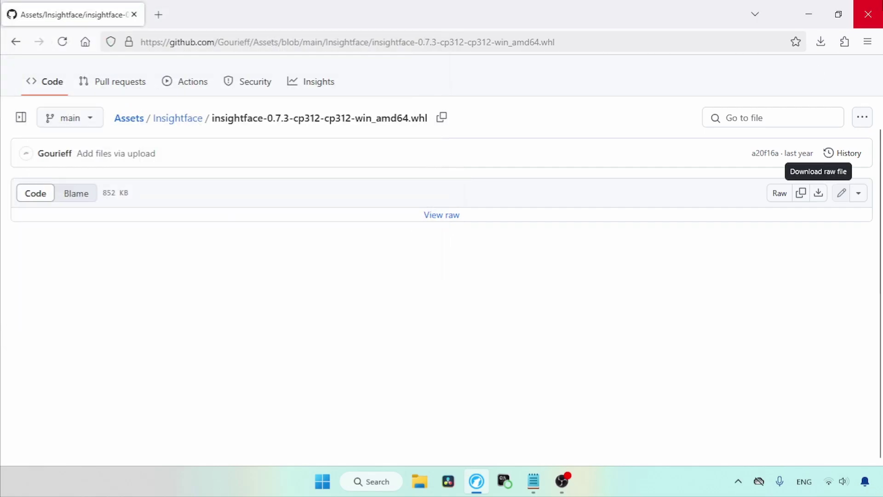
- Close the browser and open Downloads\ComfyUI_windows_portable in a new Explorer window
{"action": "left_click", "coordinate": [868, 14]}
{"action": "left_click", "coordinate": [419, 481]}
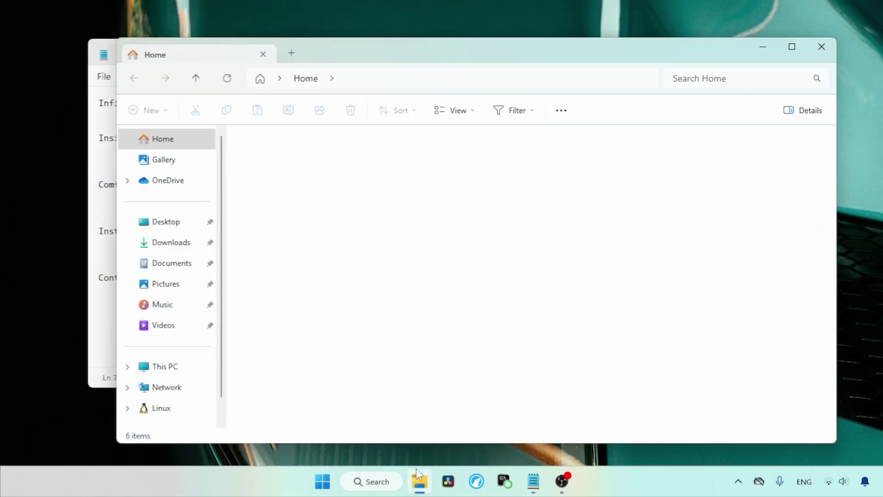
{"action": "left_click", "coordinate": [173, 243]}
{"action": "left_click", "coordinate": [264, 151]}
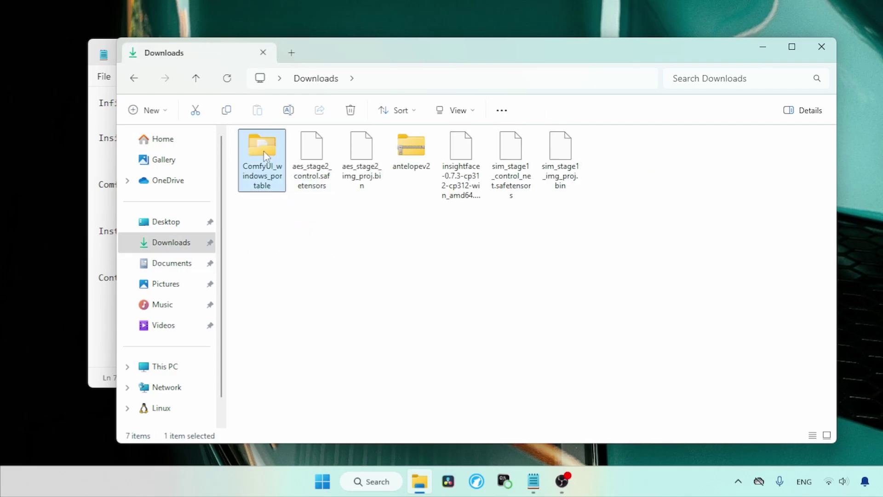
{"action": "right_click", "coordinate": [264, 151]}
{"action": "left_click", "coordinate": [354, 225]}
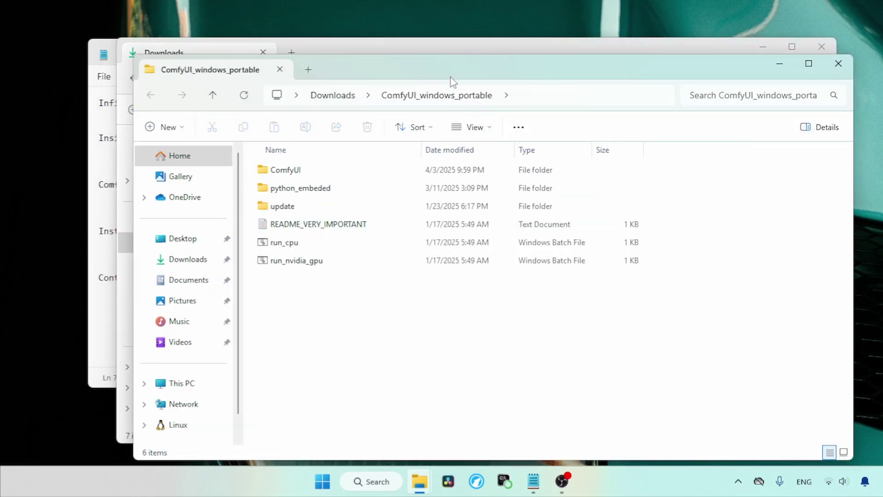
{"action": "left_click_drag", "start_coordinate": [449, 83], "coordinate": [399, 62]}
- Open the python_embeded folder and bring up its full context menu
{"action": "left_click", "coordinate": [261, 183]}
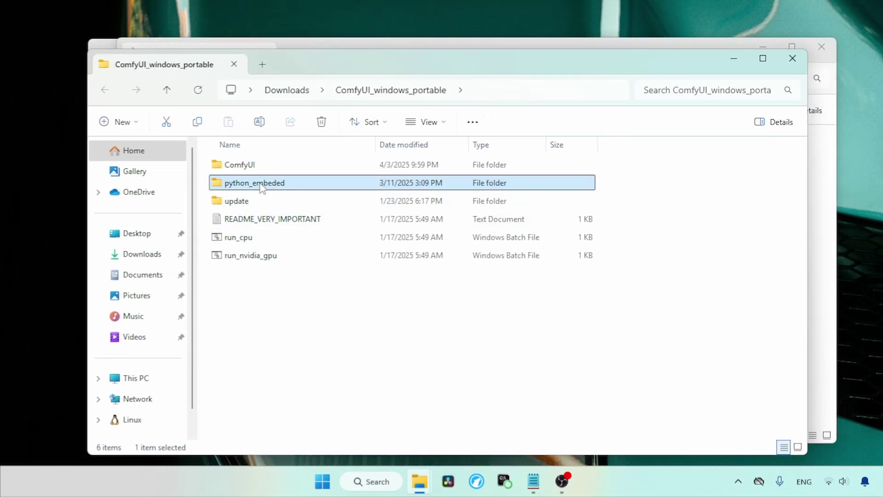
{"action": "double_click", "coordinate": [261, 184]}
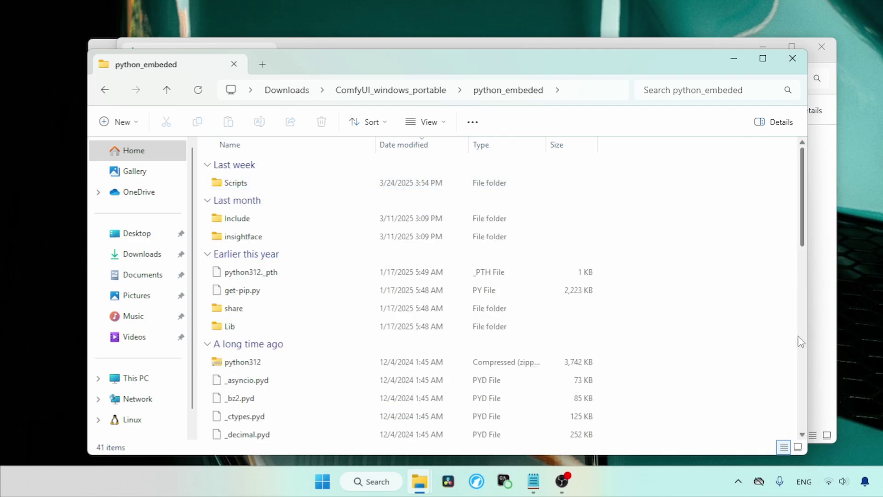
{"action": "right_click", "coordinate": [785, 377]}
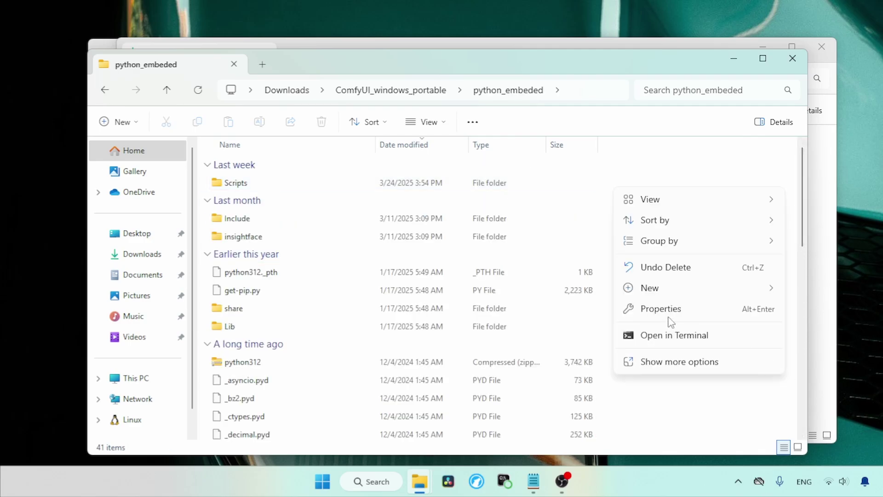
{"action": "left_click", "coordinate": [774, 403]}
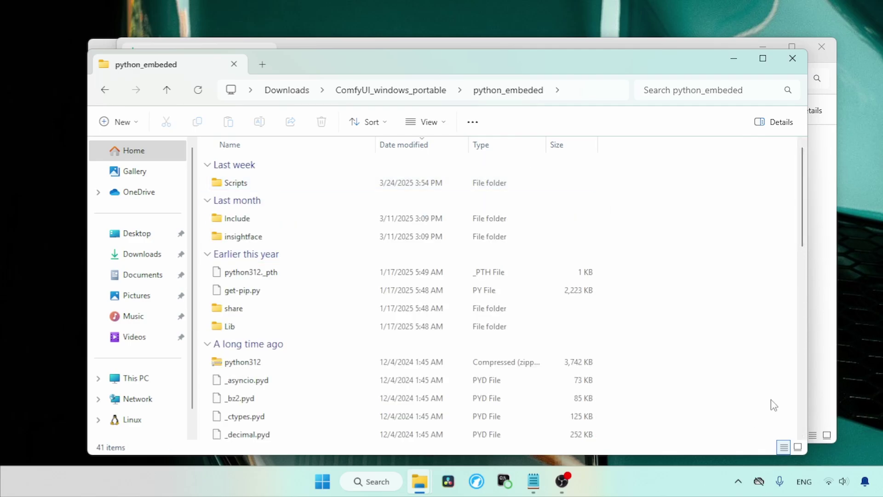
{"action": "right_click", "coordinate": [785, 372]}
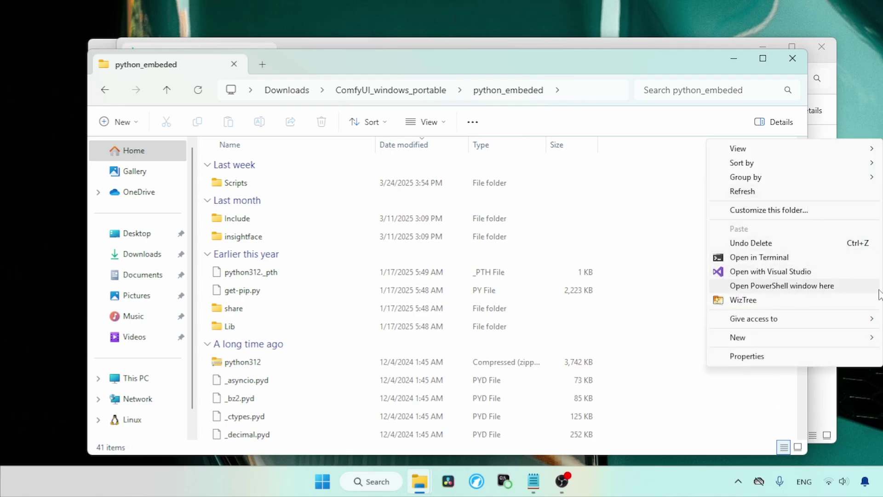
- Run ./python.exe -m pip install on the insightface cp312 wheel in PowerShell
{"action": "left_click", "coordinate": [767, 286]}
{"action": "type", "text": "./python.exe -"}
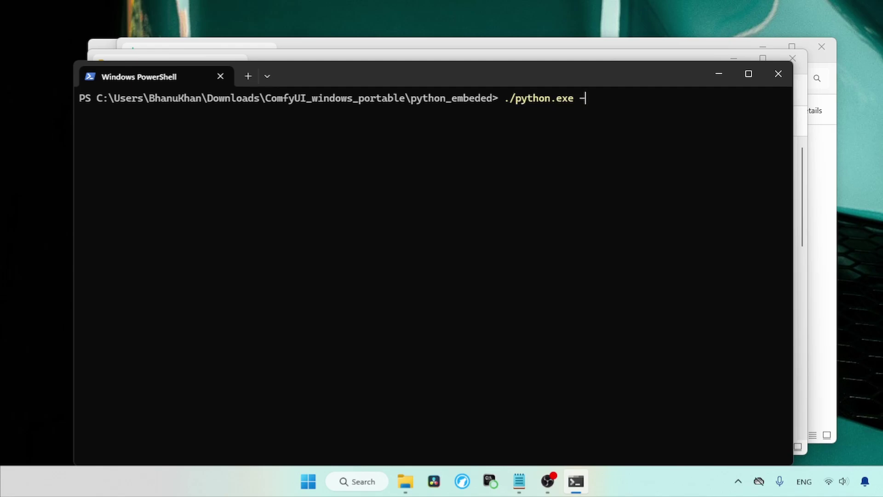
{"action": "type", "text": "m pip install"}
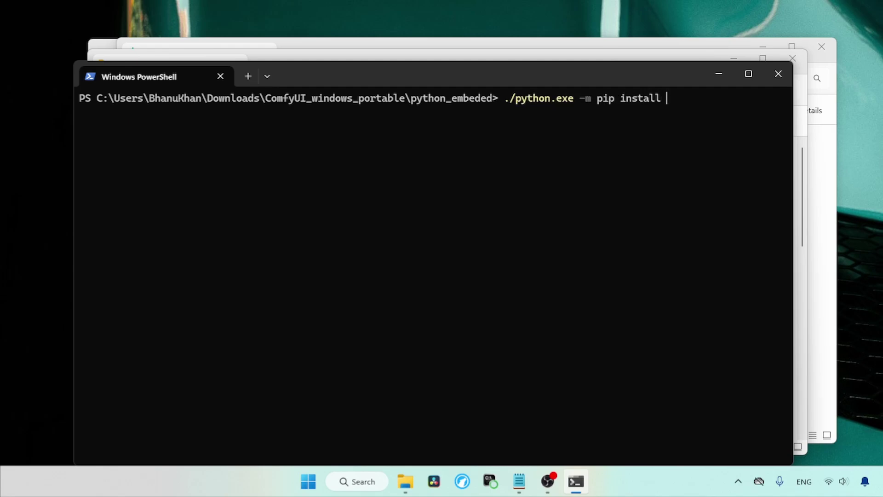
{"action": "left_click_drag", "start_coordinate": [451, 69], "coordinate": [569, 122]}
{"action": "left_click", "coordinate": [792, 58]}
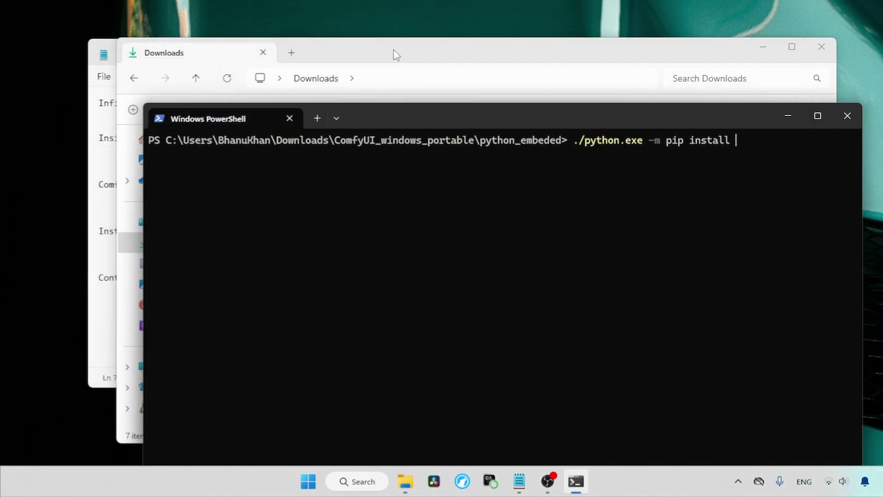
{"action": "left_click", "coordinate": [412, 58]}
{"action": "left_click_drag", "start_coordinate": [412, 58], "coordinate": [347, 56]}
{"action": "left_click", "coordinate": [764, 244]}
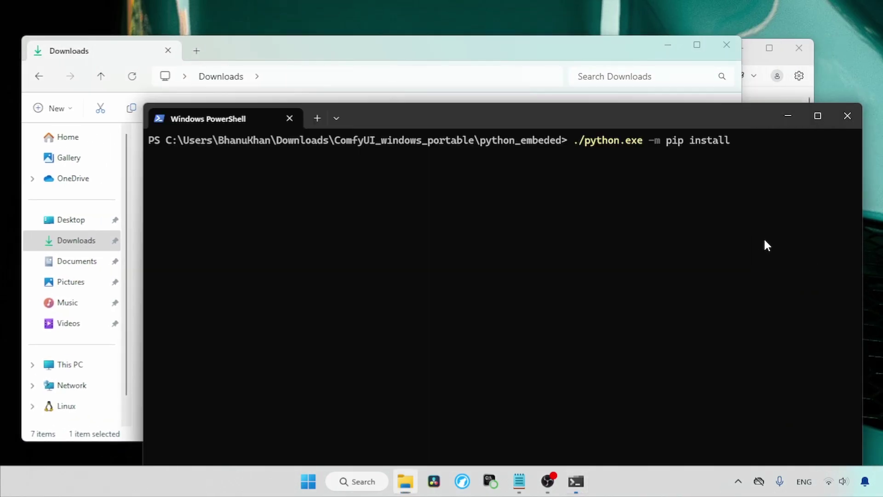
{"action": "left_click", "coordinate": [477, 58]}
{"action": "left_click_drag", "start_coordinate": [367, 151], "coordinate": [764, 236]}
{"action": "key", "text": "Return"}
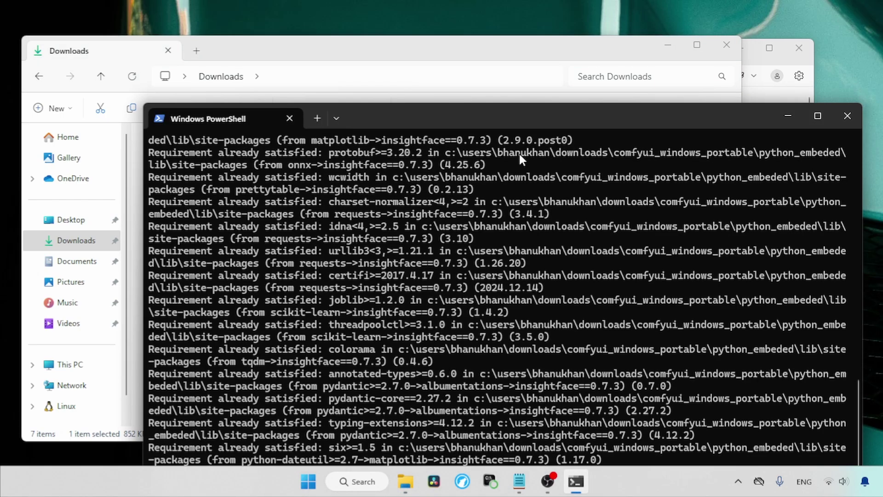
{"action": "left_click_drag", "start_coordinate": [471, 119], "coordinate": [402, 51]}
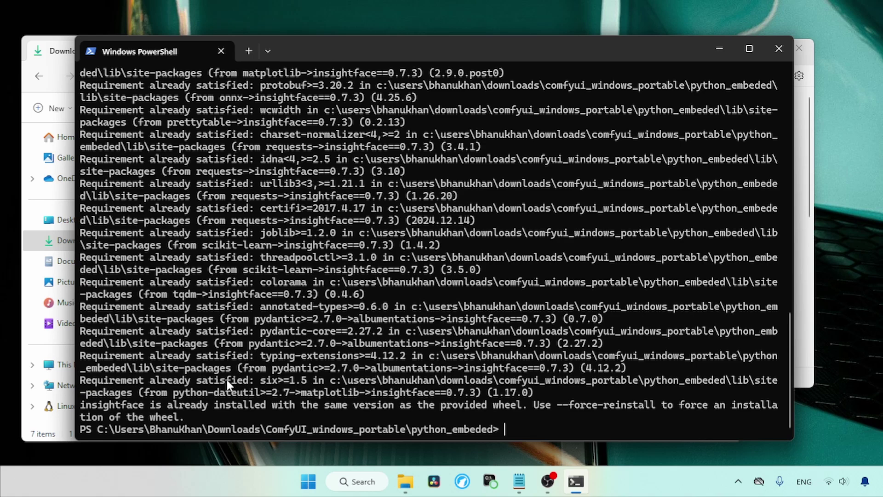
- Exit PowerShell, then select the ComfyUI InfiniteYou git clone command in the notes
{"action": "type", "text": "exit"}
{"action": "key", "text": "Return"}
{"action": "left_click", "coordinate": [811, 149]}
{"action": "left_click_drag", "start_coordinate": [99, 184], "coordinate": [203, 186]}
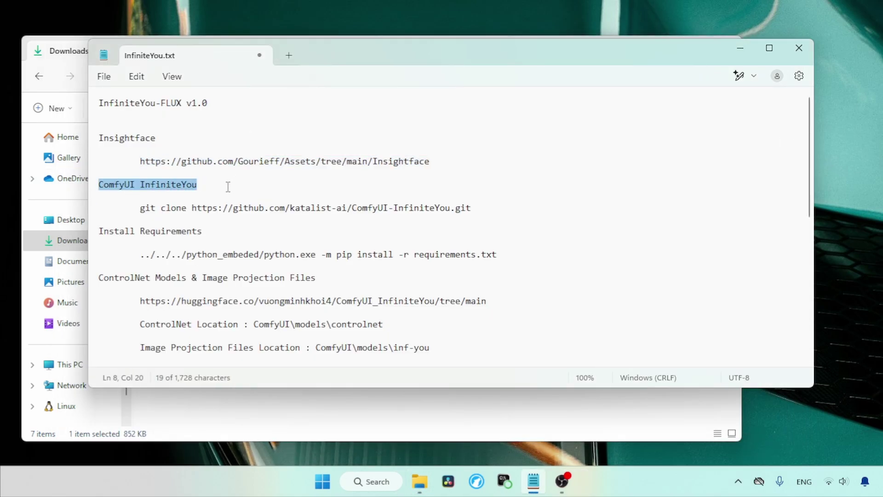
{"action": "left_click", "coordinate": [116, 213]}
{"action": "key", "text": "shift+Down"}
{"action": "key", "text": "ctrl+c"}
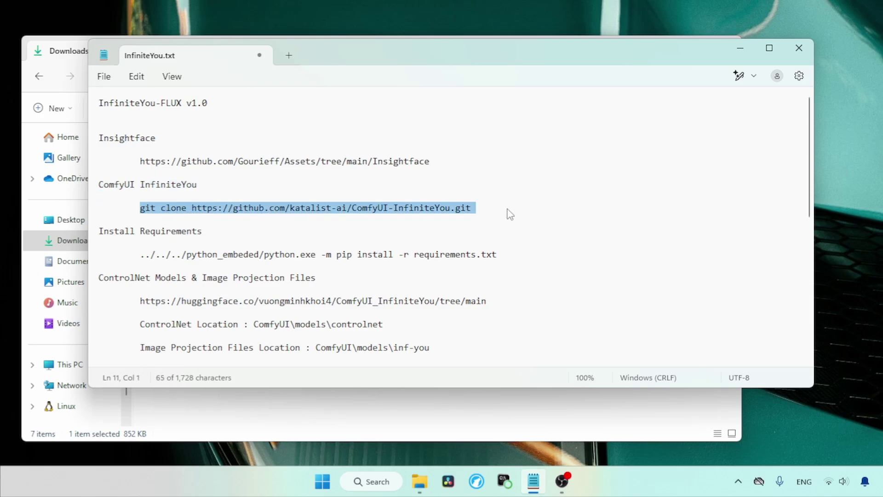
- Go to ComfyUI_windows_portable\ComfyUI\custom_nodes and bring up its context menu
{"action": "left_click", "coordinate": [212, 429]}
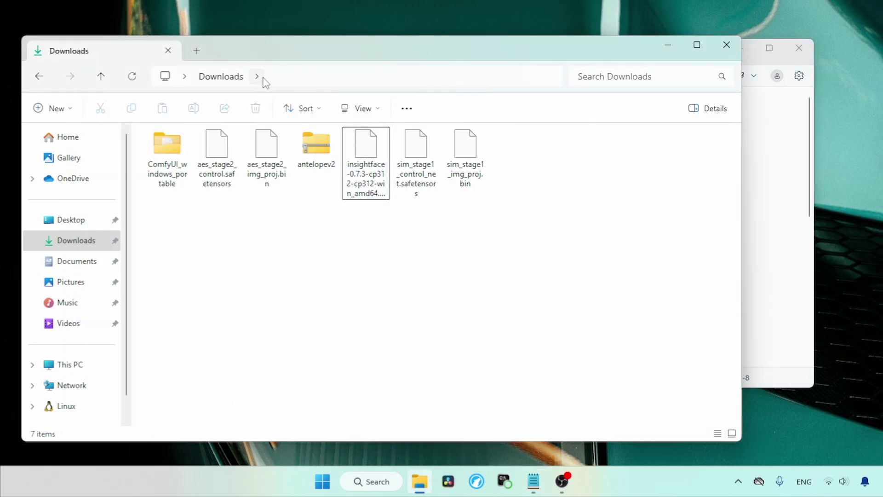
{"action": "left_click_drag", "start_coordinate": [296, 58], "coordinate": [282, 49]}
{"action": "double_click", "coordinate": [166, 152]}
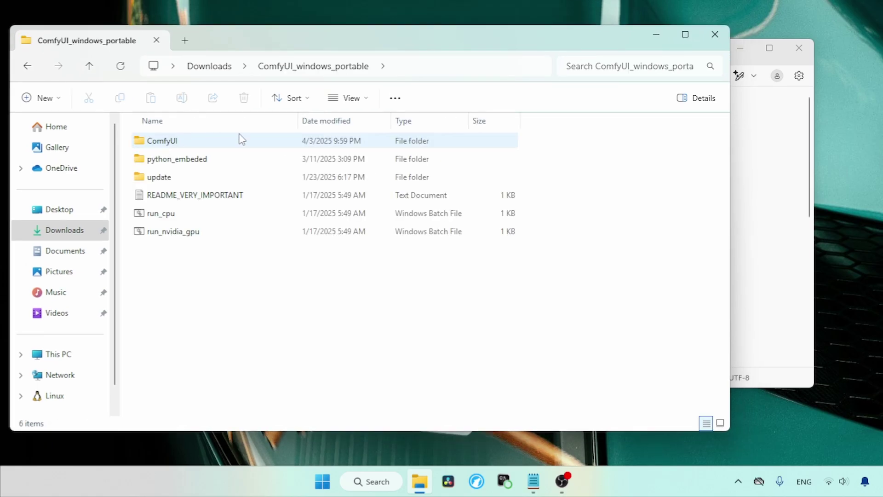
{"action": "double_click", "coordinate": [179, 146]}
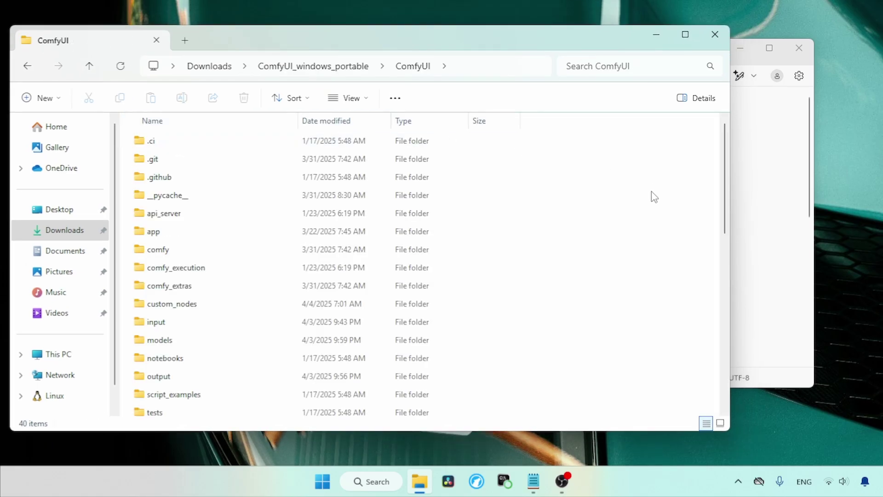
{"action": "double_click", "coordinate": [156, 307]}
{"action": "right_click", "coordinate": [682, 383]}
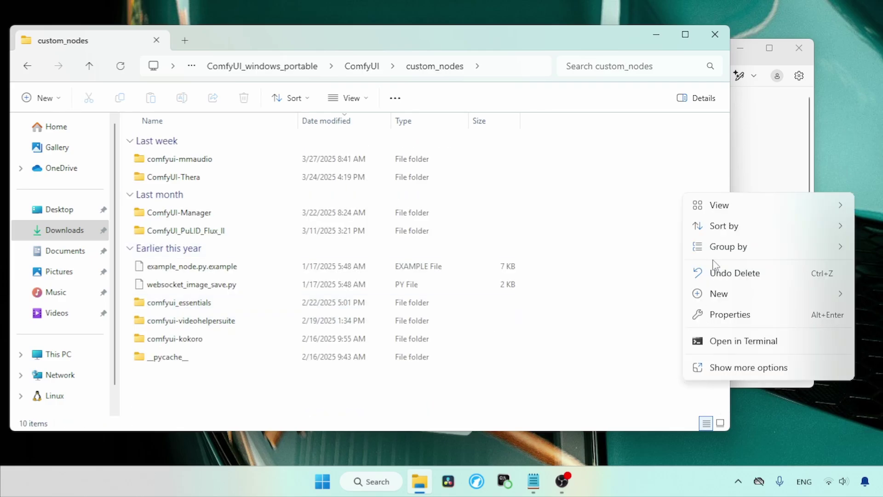
- Open a terminal in custom_nodes and run the pasted ComfyUI-InfiniteYou git clone command
{"action": "left_click", "coordinate": [728, 343]}
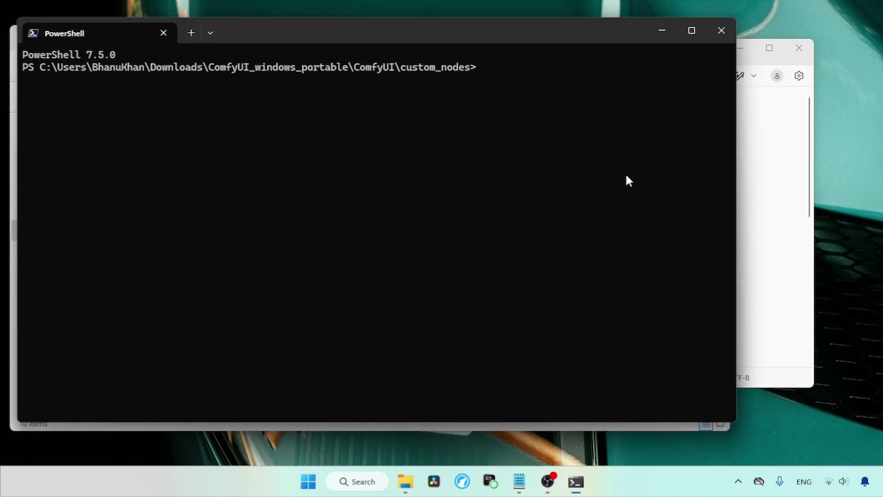
{"action": "key", "text": "ctrl+v"}
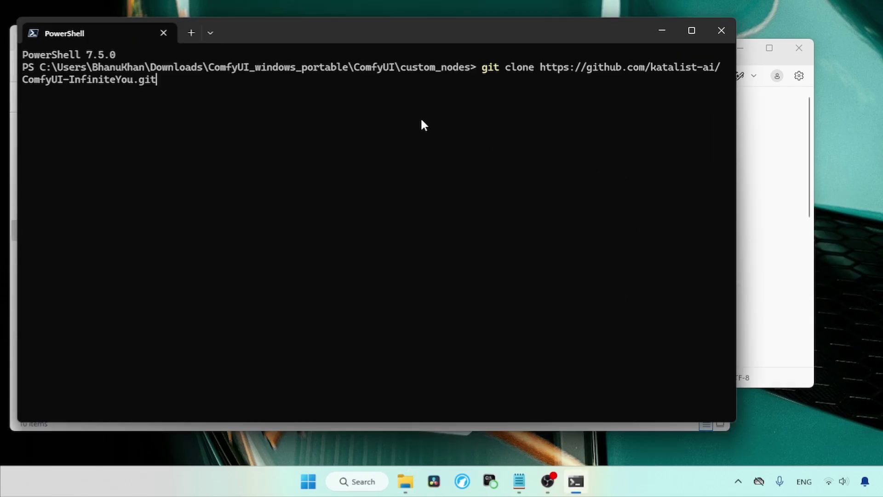
{"action": "key", "text": "Return"}
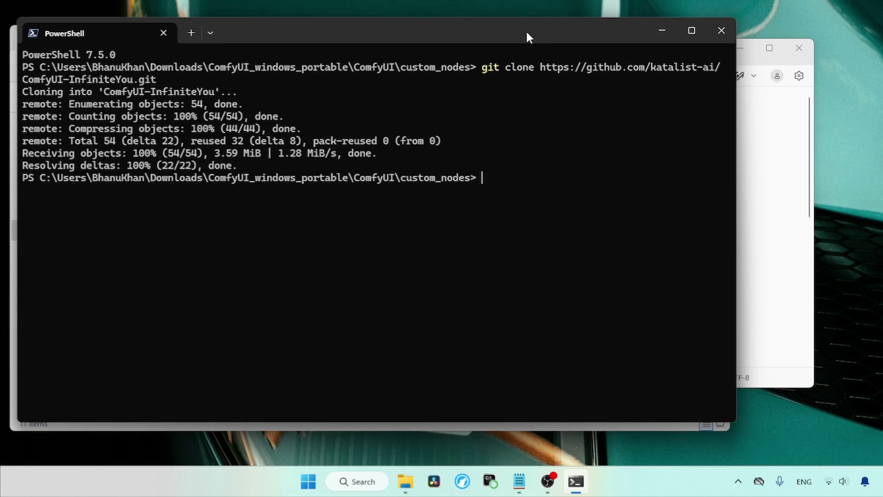
{"action": "left_click_drag", "start_coordinate": [522, 32], "coordinate": [624, 207]}
{"action": "left_click", "coordinate": [539, 49]}
{"action": "left_click", "coordinate": [787, 346]}
{"action": "left_click_drag", "start_coordinate": [492, 204], "coordinate": [467, 128]}
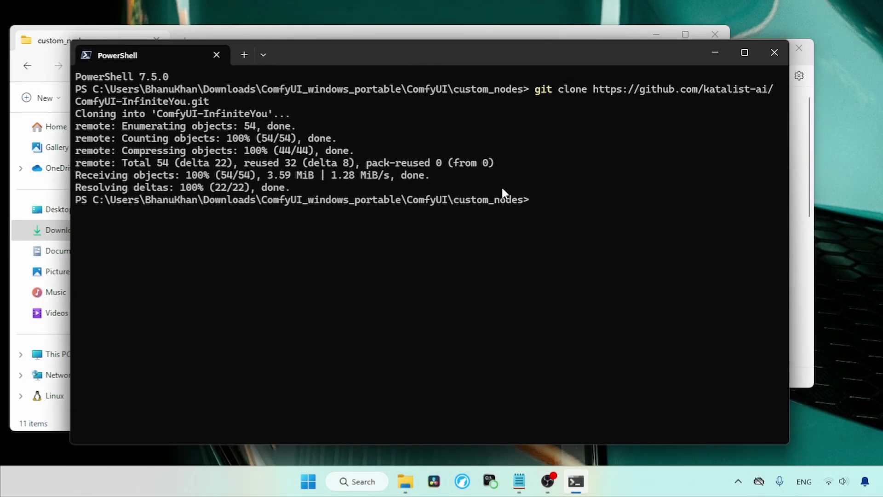
{"action": "mouse_move", "coordinate": [345, 51]}
{"action": "left_mouse_down"}
{"action": "mouse_move", "coordinate": [560, 258]}
{"action": "mouse_move", "coordinate": [348, 64]}
{"action": "left_mouse_up"}
{"action": "left_click_drag", "start_coordinate": [157, 123], "coordinate": [269, 123]}
- Change the terminal directory into the new ComfyUI-InfiniteYou folder
{"action": "key", "text": "ctrl+c"}
{"action": "type", "text": "cd"}
{"action": "key", "text": "ctrl+v"}
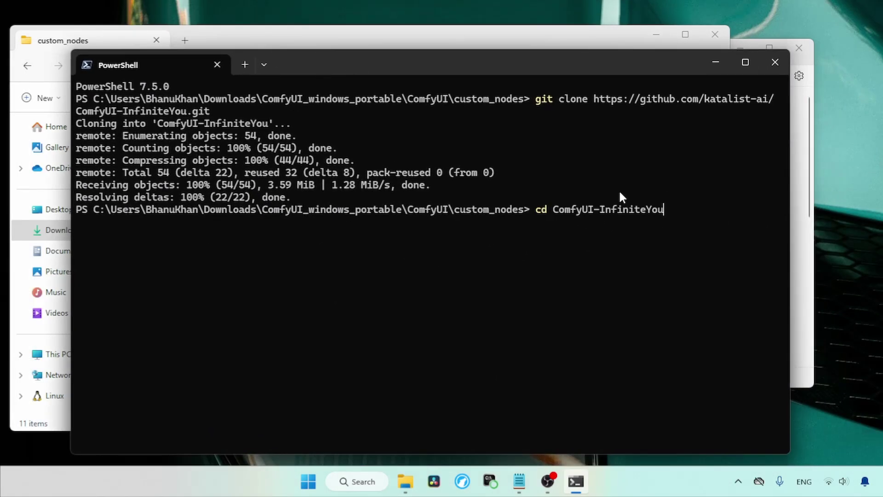
{"action": "left_click_drag", "start_coordinate": [513, 70], "coordinate": [542, 122]}
{"action": "left_click", "coordinate": [506, 98]}
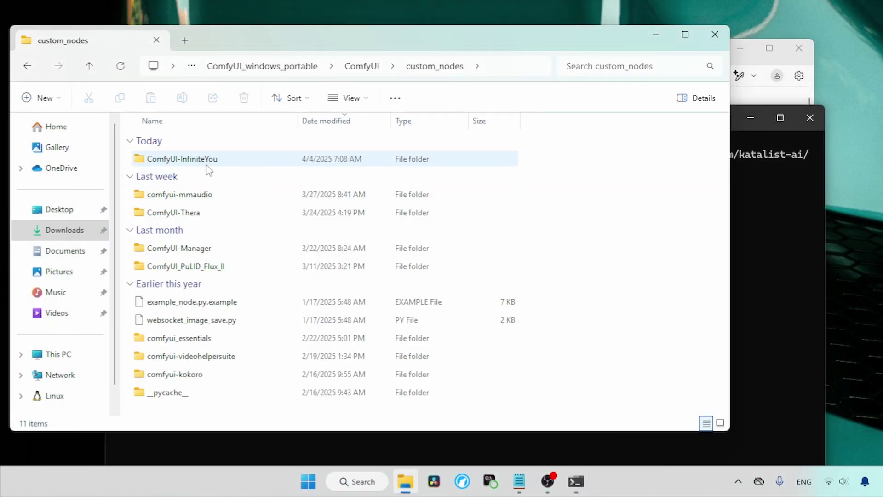
{"action": "left_click", "coordinate": [744, 252]}
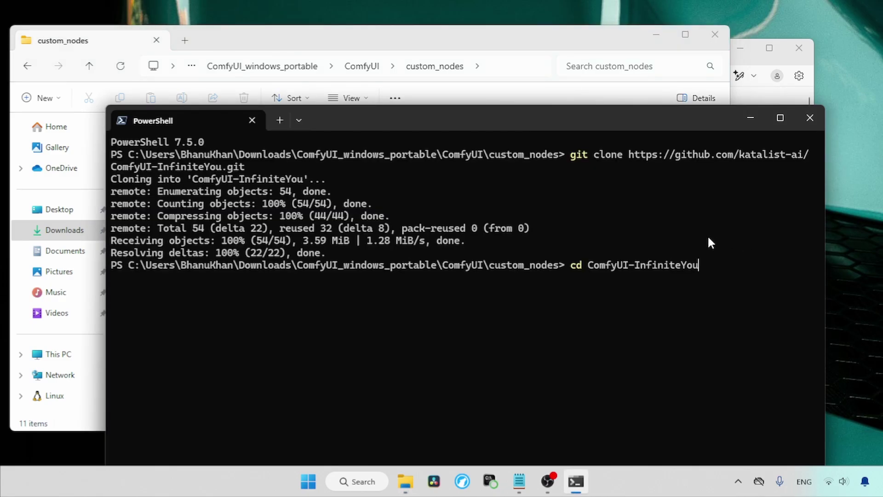
{"action": "key", "text": "Return"}
{"action": "left_click_drag", "start_coordinate": [631, 121], "coordinate": [570, 30]}
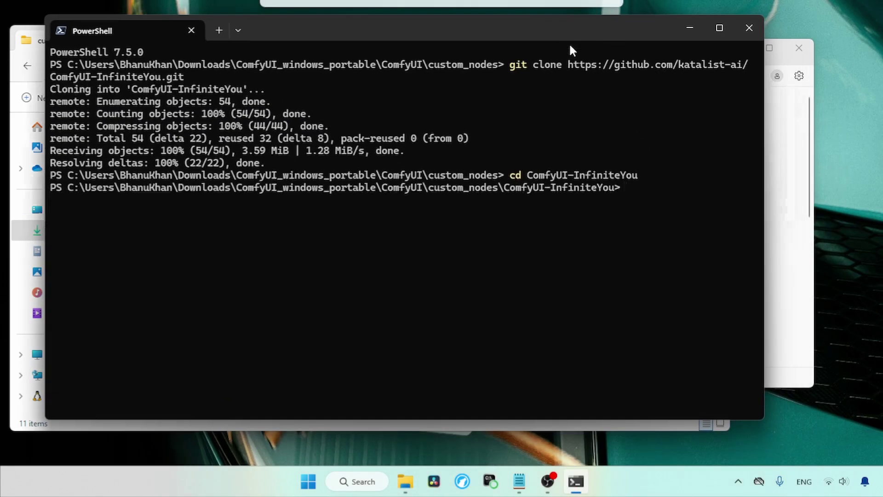
- Run the requirements install command from the notes, then exit the terminal
{"action": "left_click", "coordinate": [812, 155]}
{"action": "left_click_drag", "start_coordinate": [201, 231], "coordinate": [92, 229]}
{"action": "left_click_drag", "start_coordinate": [140, 254], "coordinate": [523, 250]}
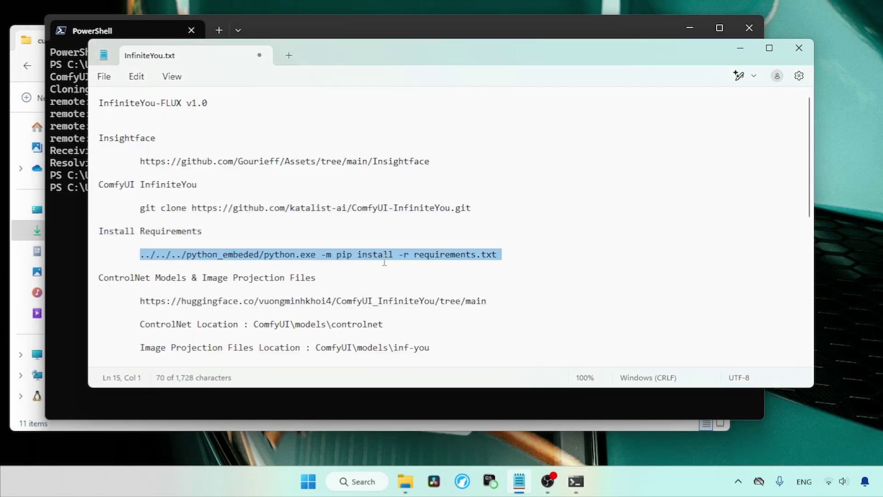
{"action": "left_click", "coordinate": [51, 207]}
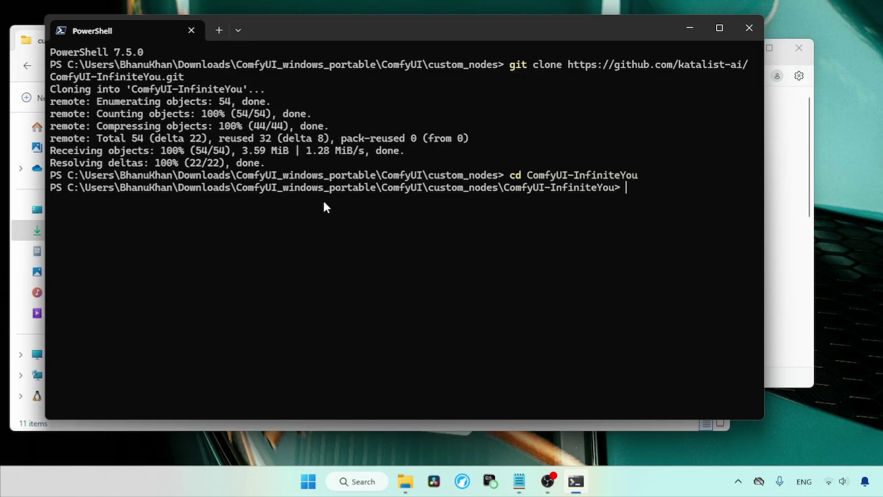
{"action": "key", "text": "ctrl+v"}
{"action": "key", "text": "Return"}
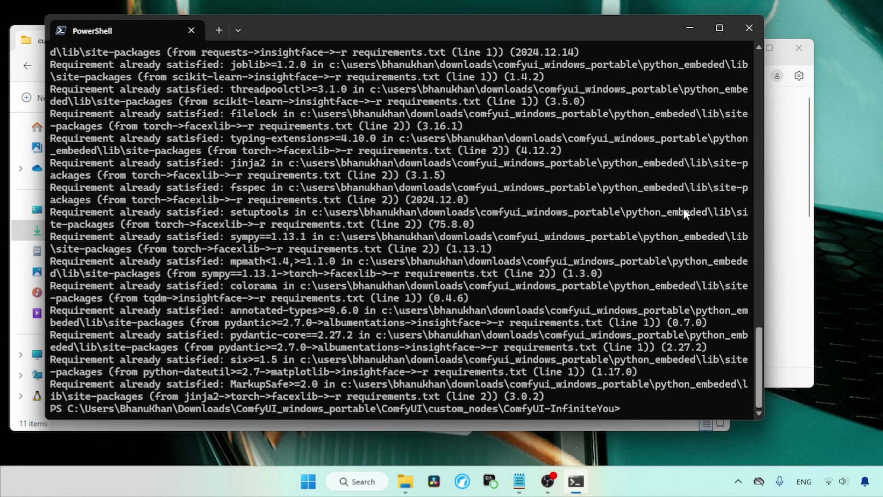
{"action": "type", "text": "exit"}
{"action": "key", "text": "Return"}
- Scroll the notes and select the huggingface.co ComfyUI_InfiniteYou link on the ControlNet models line
{"action": "left_click_drag", "start_coordinate": [810, 109], "coordinate": [815, 178]}
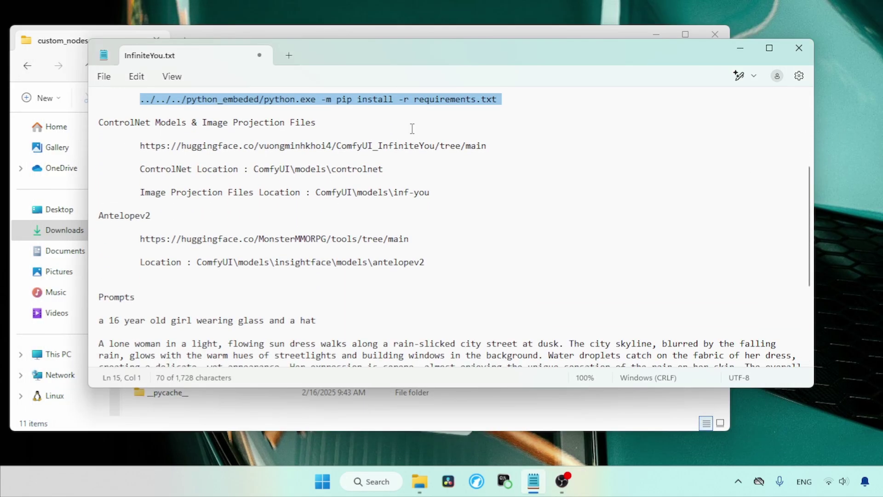
{"action": "left_click_drag", "start_coordinate": [339, 126], "coordinate": [196, 125]}
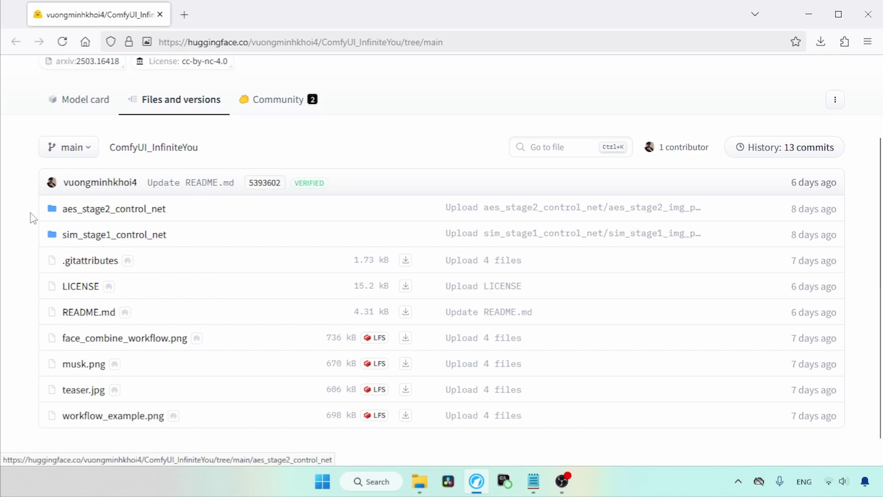
- Get the aes_stage2_control.safetensors and image-projection files from the aes_stage2_control_net folder
{"action": "left_click_drag", "start_coordinate": [36, 215], "coordinate": [189, 205]}
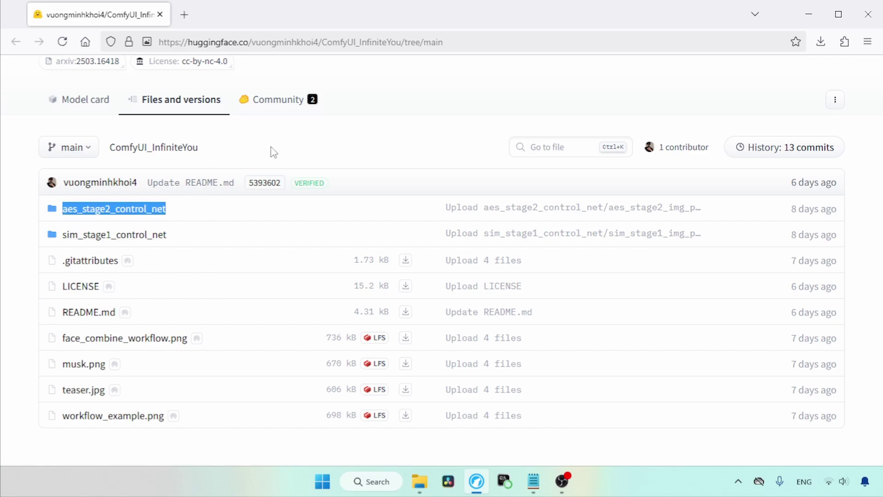
{"action": "left_click_drag", "start_coordinate": [274, 152], "coordinate": [7, 253]}
{"action": "left_click", "coordinate": [217, 241]}
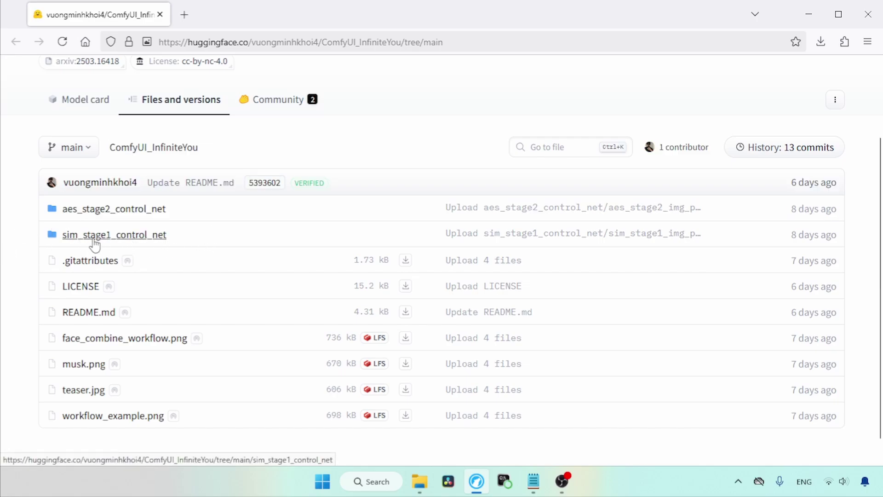
{"action": "left_click", "coordinate": [121, 211]}
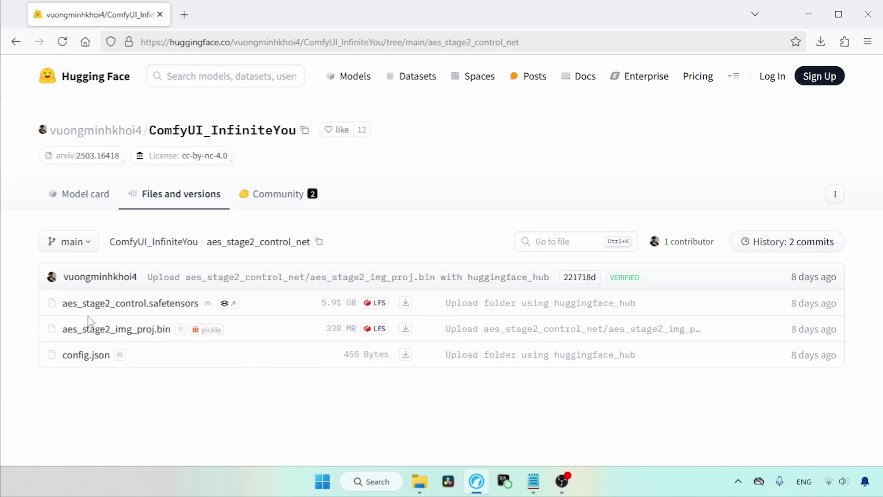
{"action": "left_click_drag", "start_coordinate": [36, 309], "coordinate": [197, 311]}
{"action": "left_click_drag", "start_coordinate": [32, 346], "coordinate": [272, 339]}
{"action": "left_click", "coordinate": [47, 339]}
{"action": "left_click_drag", "start_coordinate": [17, 340], "coordinate": [98, 337]}
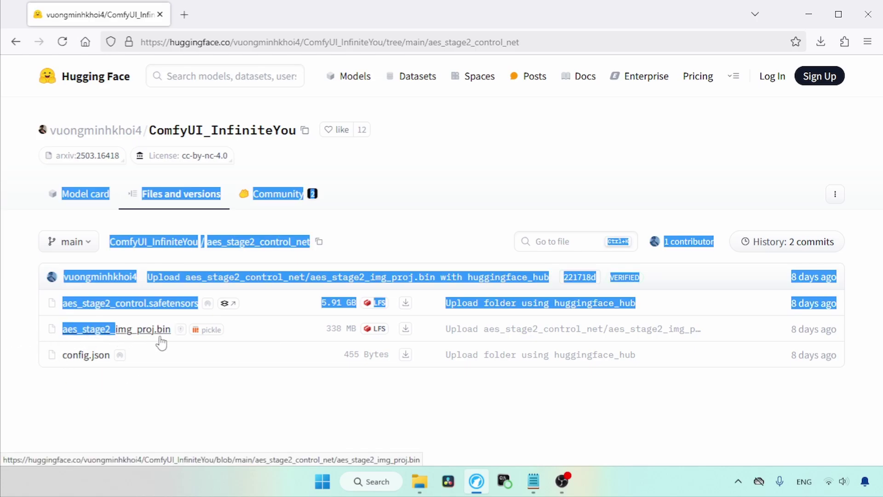
{"action": "left_click", "coordinate": [295, 350]}
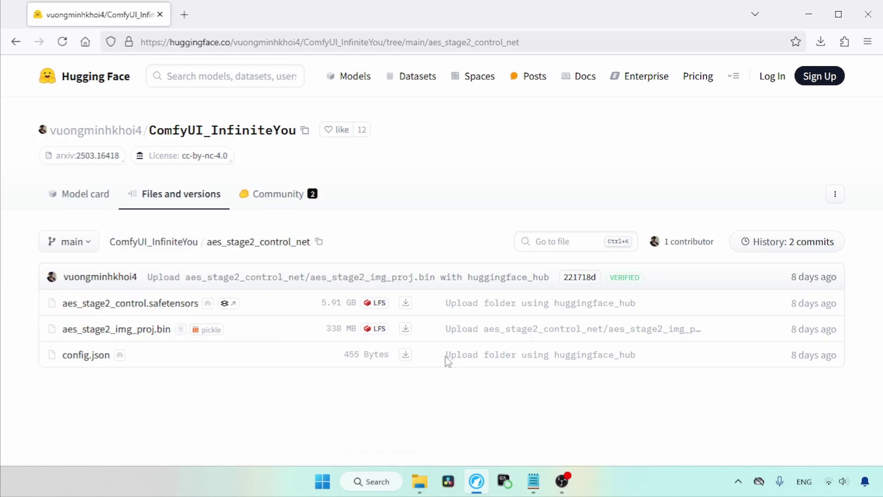
{"action": "left_click", "coordinate": [168, 244]}
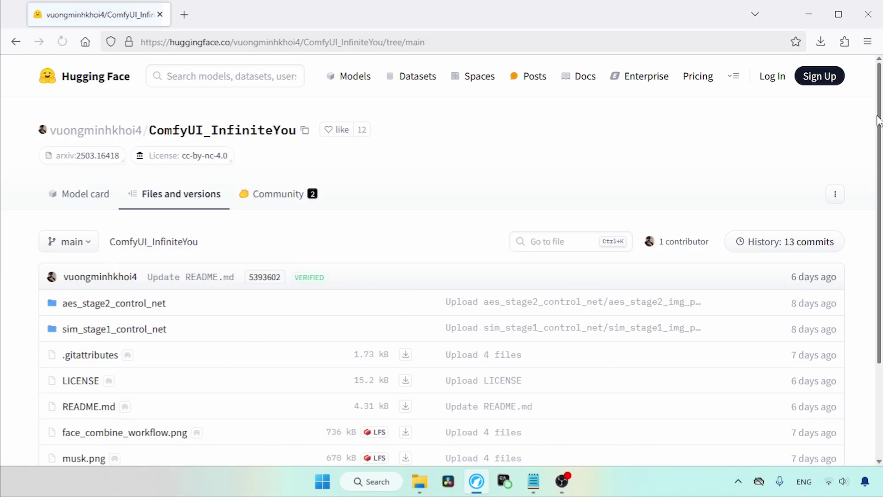
- Get sim_stage1_control_net.safetensors and sim_stage1_img_proj.bin from sim_stage1_control_net, then close the browser
{"action": "scroll", "coordinate": [92, 255], "scroll_direction": "down", "scroll_amount": 2}
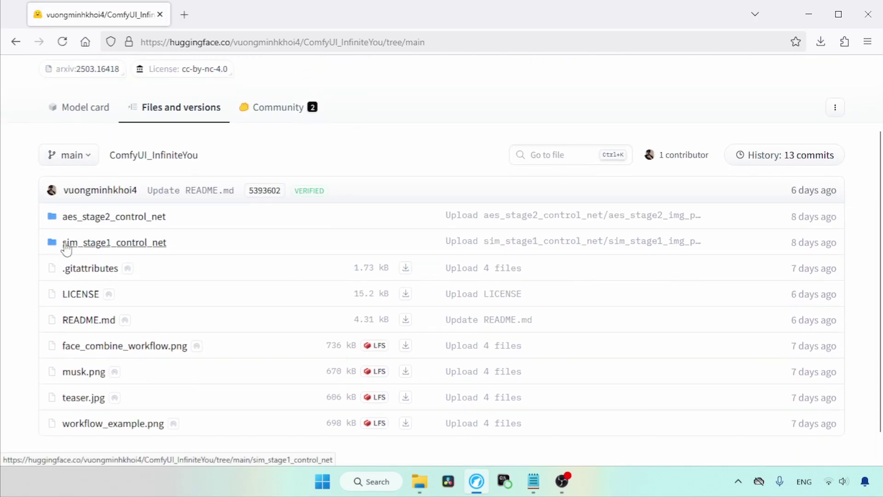
{"action": "left_click", "coordinate": [65, 242]}
{"action": "left_click_drag", "start_coordinate": [273, 327], "coordinate": [58, 328]}
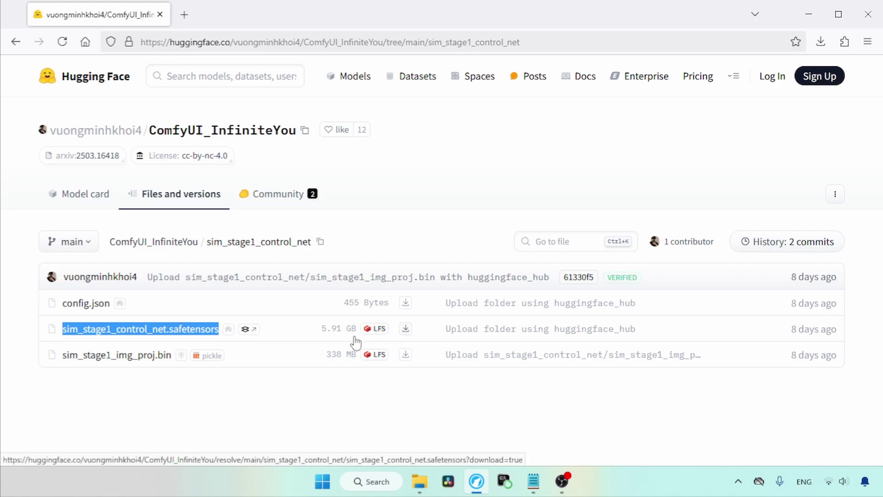
{"action": "left_click_drag", "start_coordinate": [259, 357], "coordinate": [52, 349]}
{"action": "left_click", "coordinate": [69, 370]}
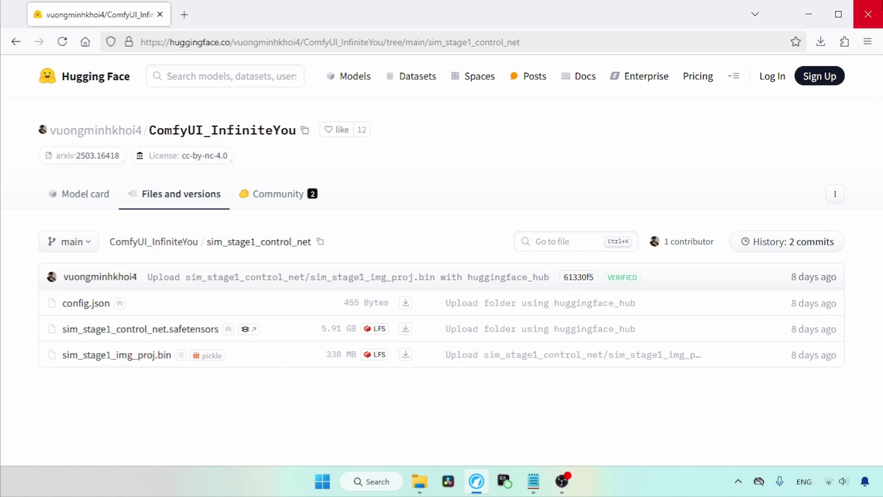
{"action": "left_click", "coordinate": [868, 14]}
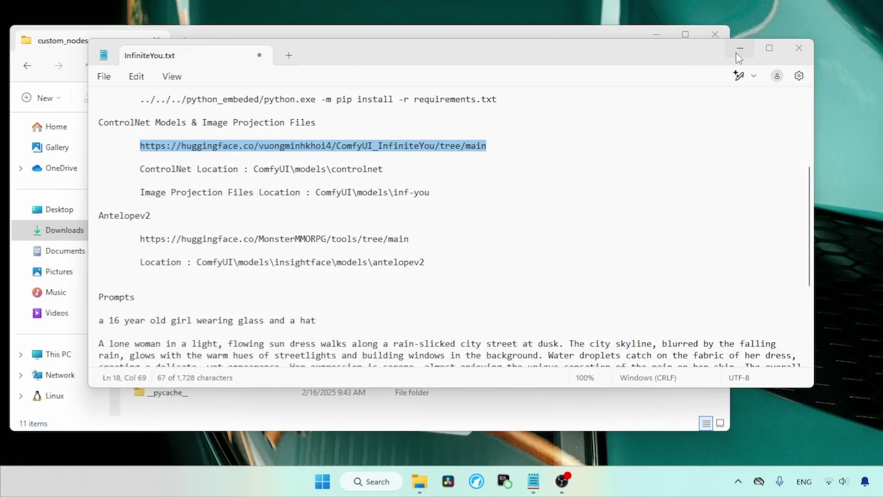
- Copy aes_stage2_control.safetensors and sim_stage1_control_net.safetensors from Downloads
{"action": "left_click", "coordinate": [736, 49]}
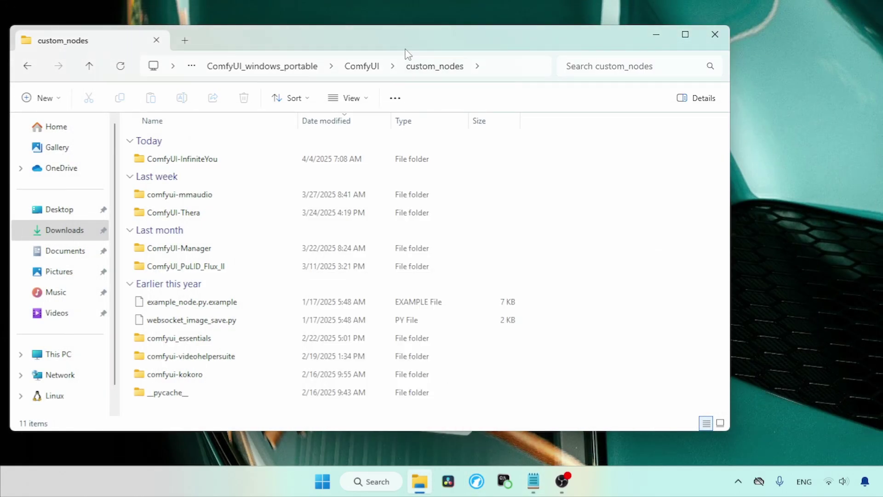
{"action": "left_click", "coordinate": [59, 230]}
{"action": "left_click", "coordinate": [311, 240]}
{"action": "left_click", "coordinate": [206, 147]}
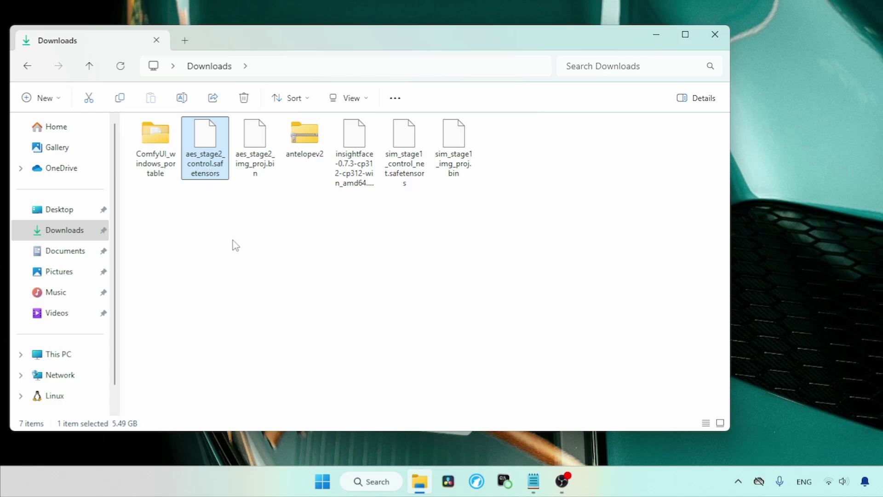
{"action": "left_click", "coordinate": [404, 156], "text": "ctrl"}
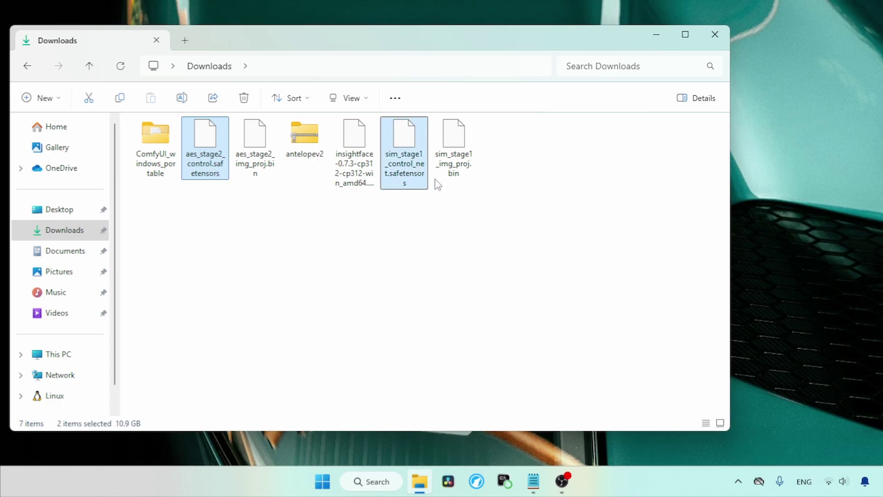
{"action": "key", "text": "ctrl+c"}
- Check the ControlNet files in ComfyUI\models\controlnet, then return to Downloads
{"action": "double_click", "coordinate": [161, 165]}
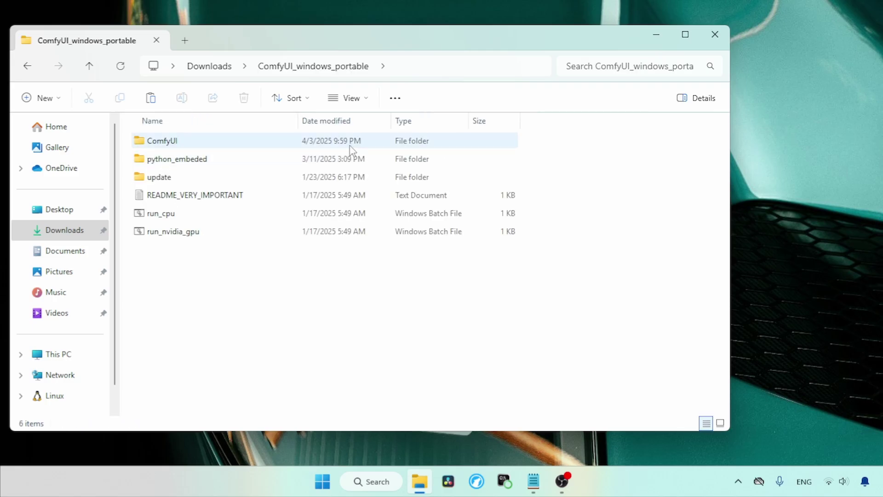
{"action": "double_click", "coordinate": [345, 145]}
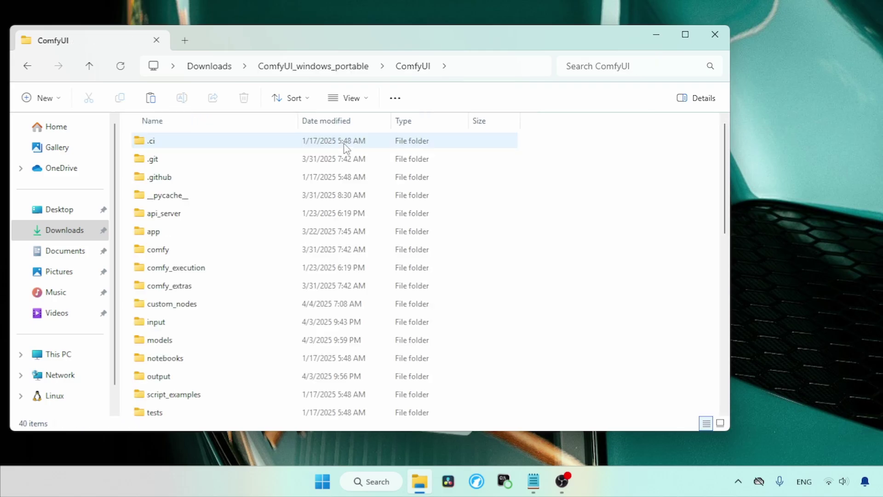
{"action": "double_click", "coordinate": [188, 338]}
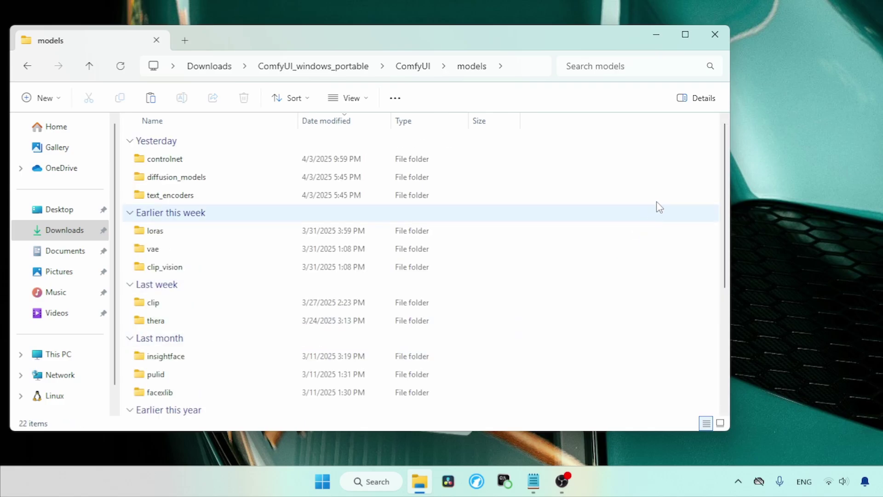
{"action": "left_click", "coordinate": [218, 162]}
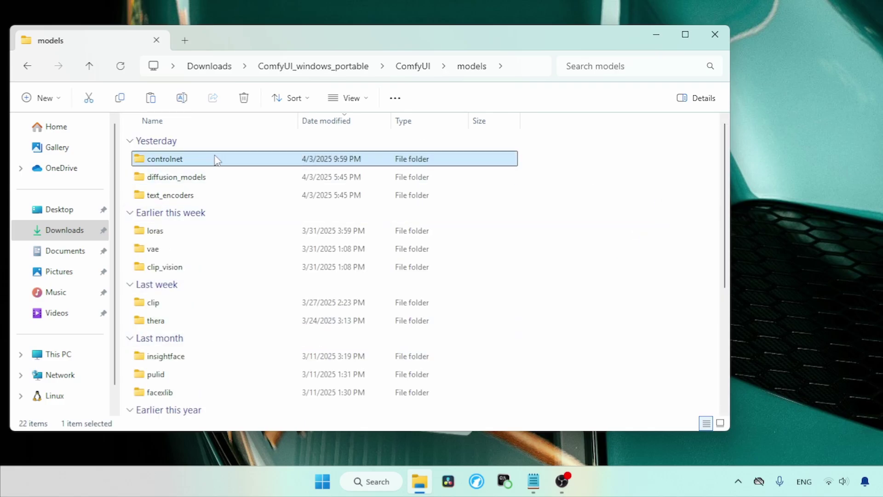
{"action": "double_click", "coordinate": [217, 160]}
{"action": "left_click", "coordinate": [330, 342]}
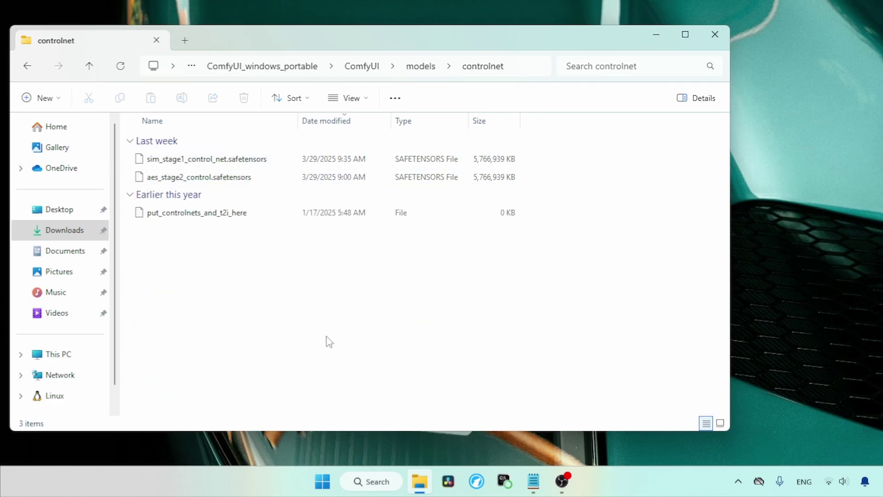
{"action": "left_click", "coordinate": [39, 239]}
- Select aes_stage2_img_proj.bin and sim_stage1_img_proj.bin in Downloads and cut them
{"action": "left_click", "coordinate": [244, 238]}
{"action": "left_click", "coordinate": [211, 173]}
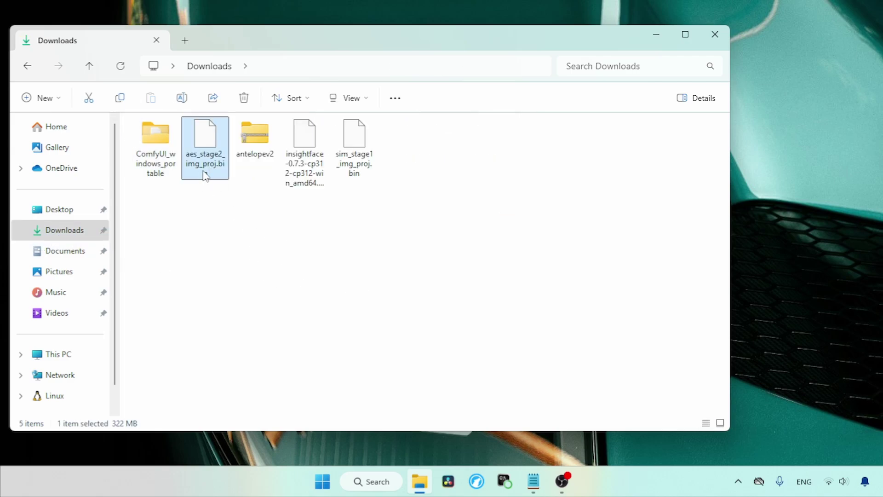
{"action": "left_click", "coordinate": [368, 163], "text": "ctrl"}
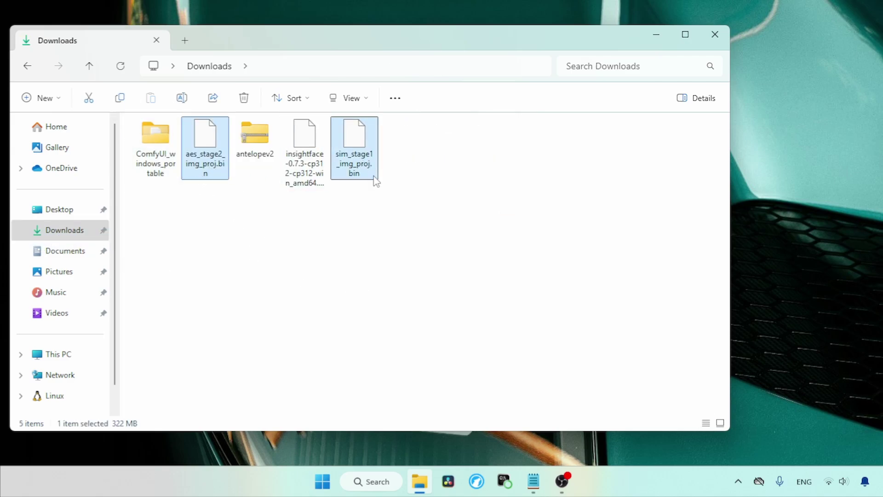
{"action": "key", "text": "ctrl+x"}
- Create a new folder named inf-you inside ComfyUI_windows_portable\ComfyUI\models
{"action": "double_click", "coordinate": [155, 145]}
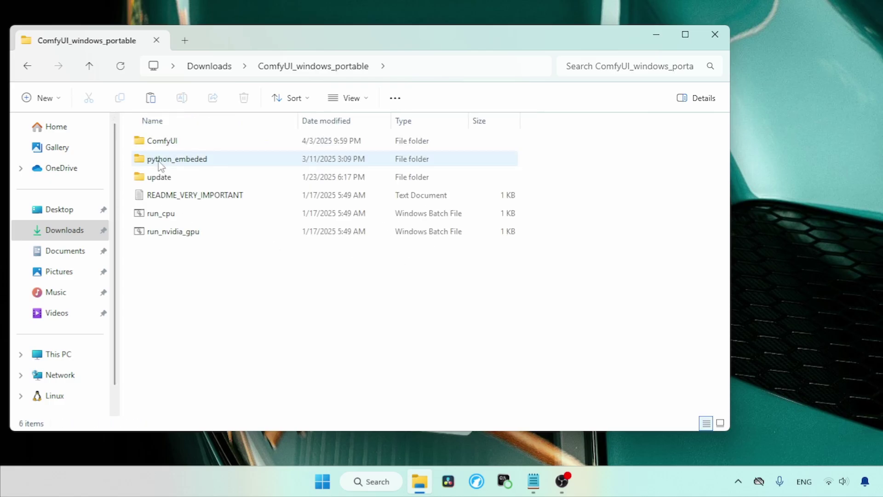
{"action": "double_click", "coordinate": [195, 146]}
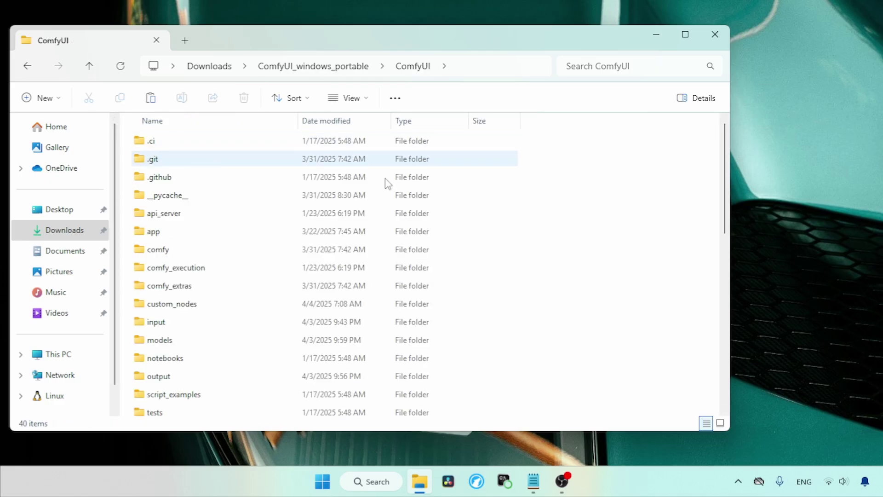
{"action": "left_click", "coordinate": [192, 342]}
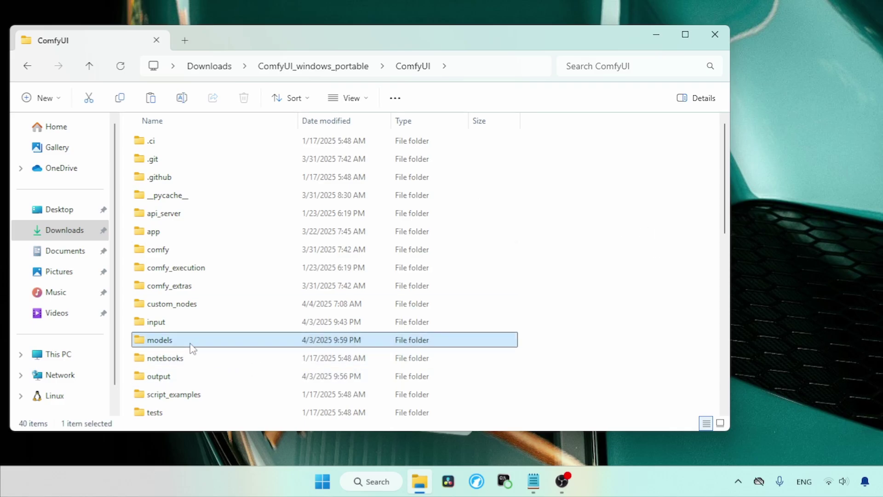
{"action": "double_click", "coordinate": [191, 344]}
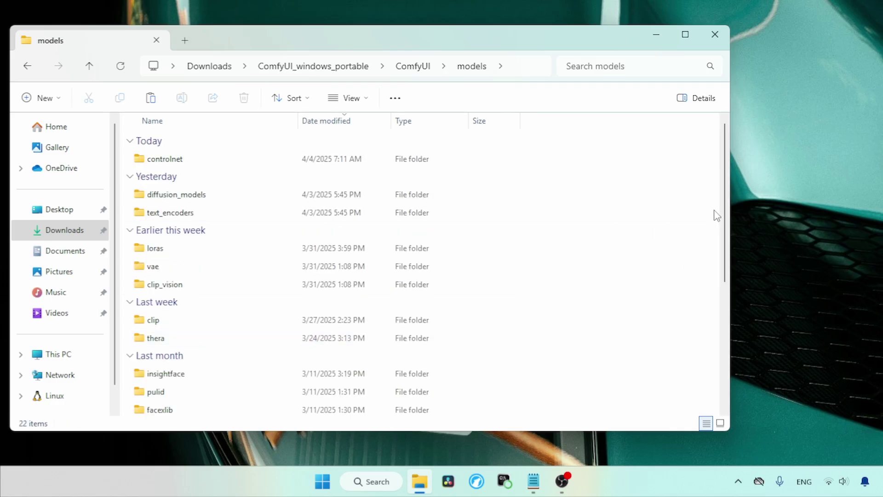
{"action": "key", "text": "ctrl+shift+n"}
{"action": "type", "text": "inf-you"}
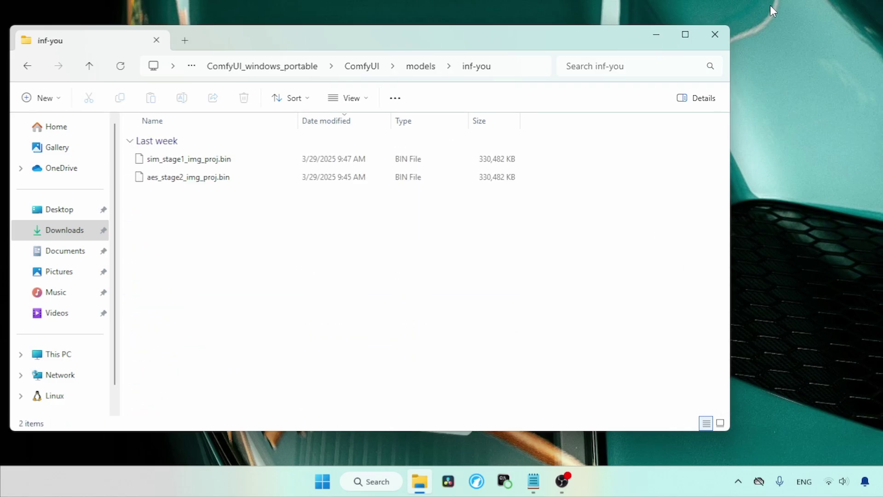
- Copy the Antelopev2 URL from the InfiniteYou.txt notes and find the antelopev2.zip entry
{"action": "left_click", "coordinate": [714, 36]}
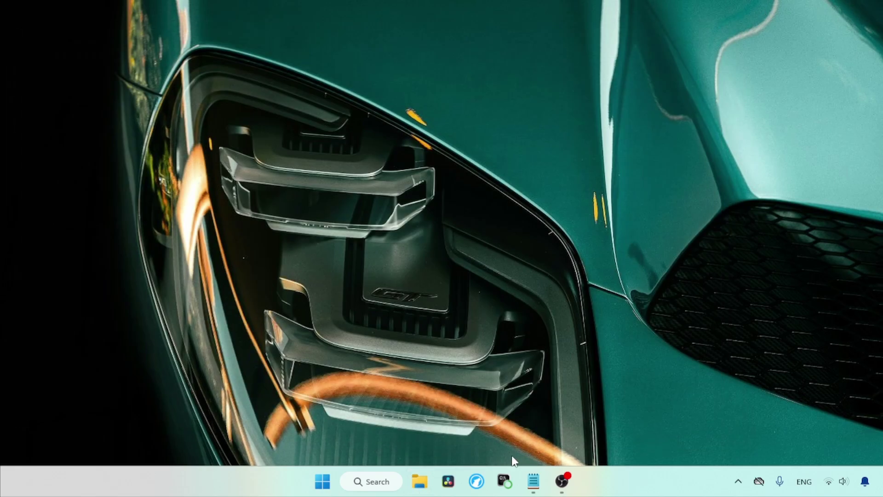
{"action": "left_click", "coordinate": [533, 481]}
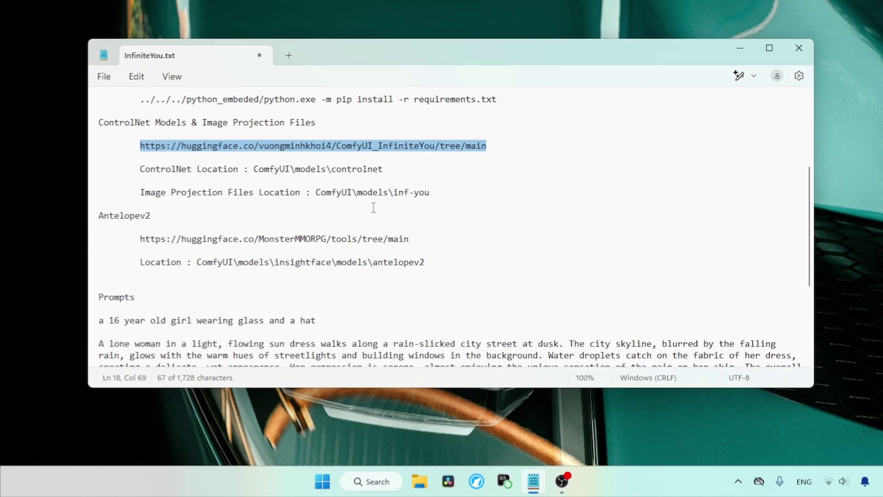
{"action": "double_click", "coordinate": [167, 216]}
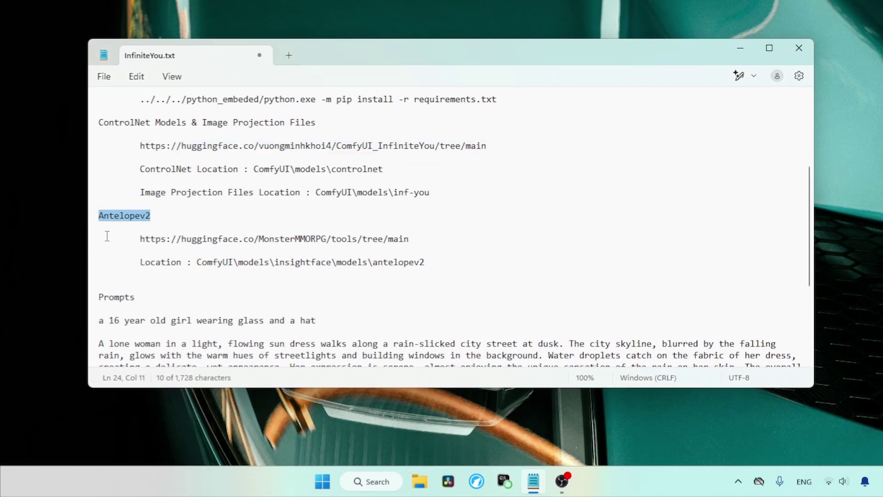
{"action": "left_click_drag", "start_coordinate": [141, 239], "coordinate": [443, 237]}
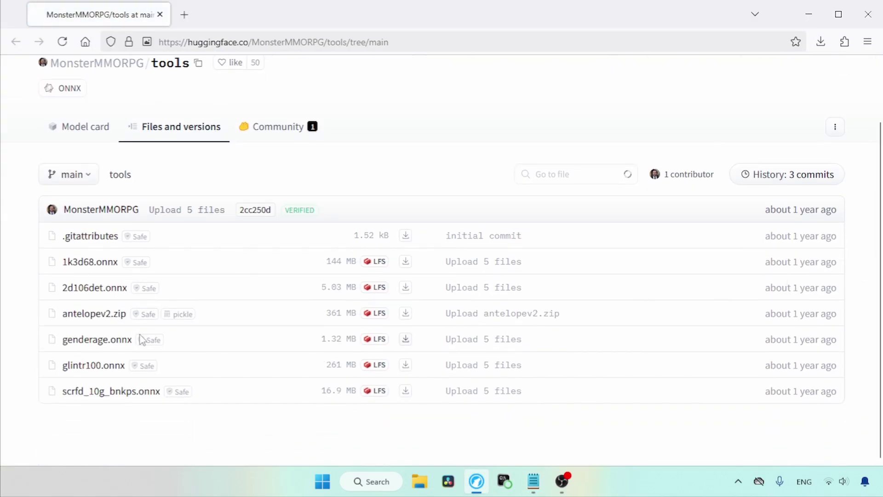
{"action": "left_click_drag", "start_coordinate": [23, 315], "coordinate": [126, 314]}
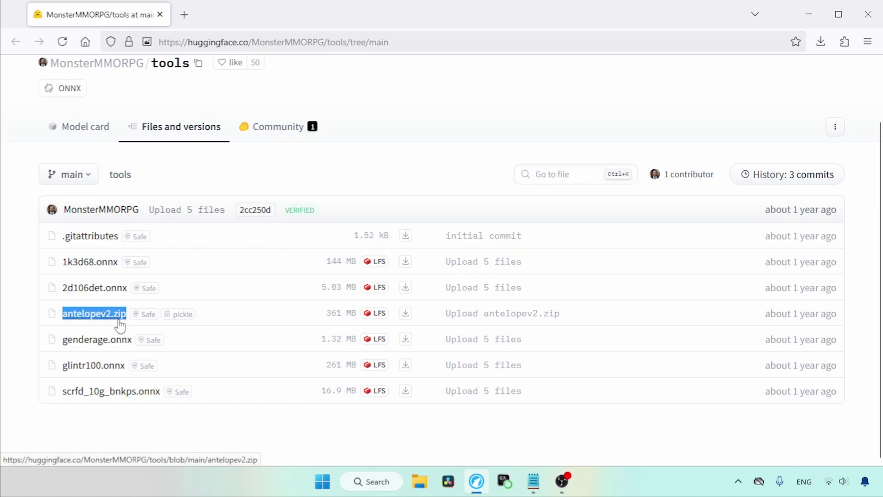
- Extract antelopev2.zip in Downloads and open the extracted antelopev2 folder
{"action": "left_click", "coordinate": [868, 15]}
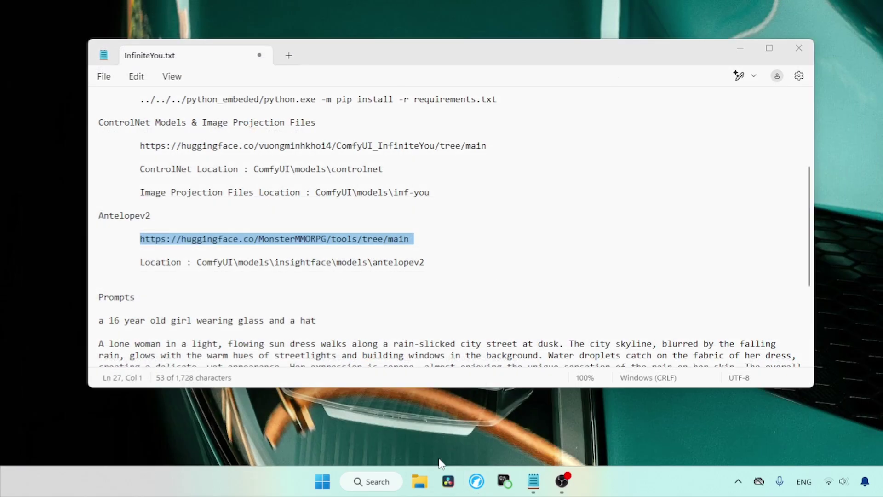
{"action": "left_click", "coordinate": [420, 482]}
{"action": "left_click", "coordinate": [67, 232]}
{"action": "right_click", "coordinate": [197, 146]}
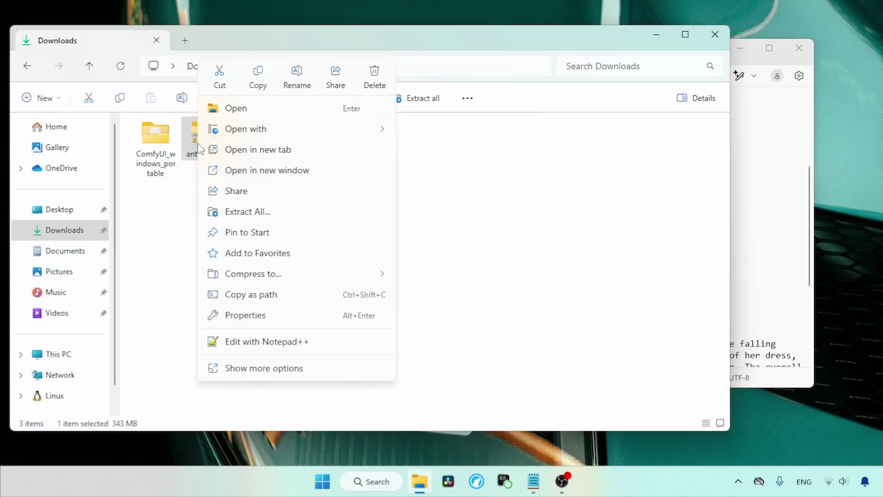
{"action": "left_click", "coordinate": [288, 374]}
{"action": "mouse_move", "coordinate": [323, 221]}
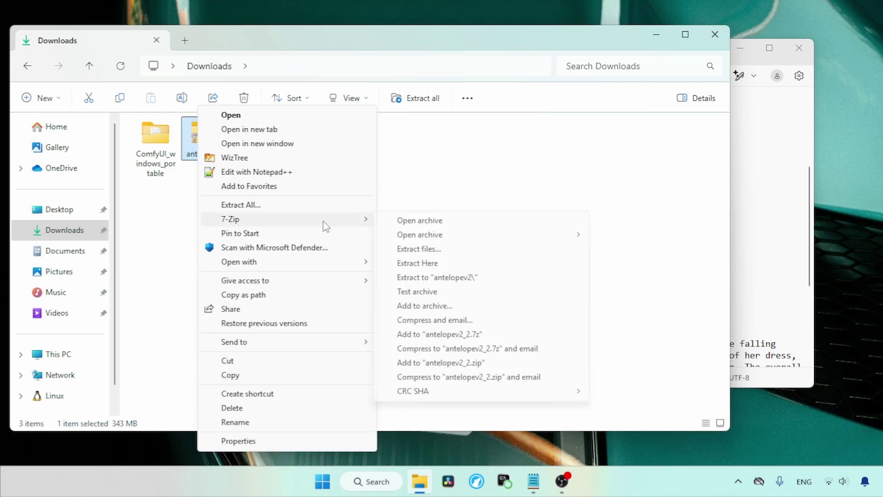
{"action": "left_click", "coordinate": [425, 263]}
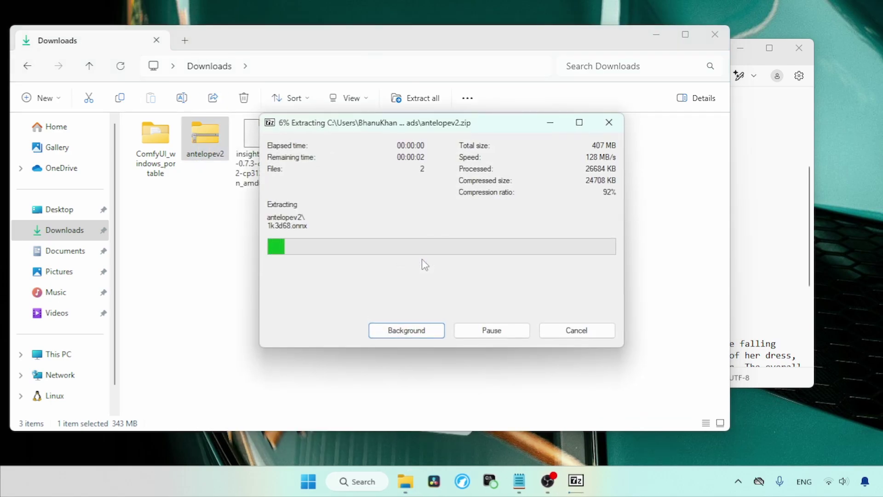
{"action": "double_click", "coordinate": [307, 155]}
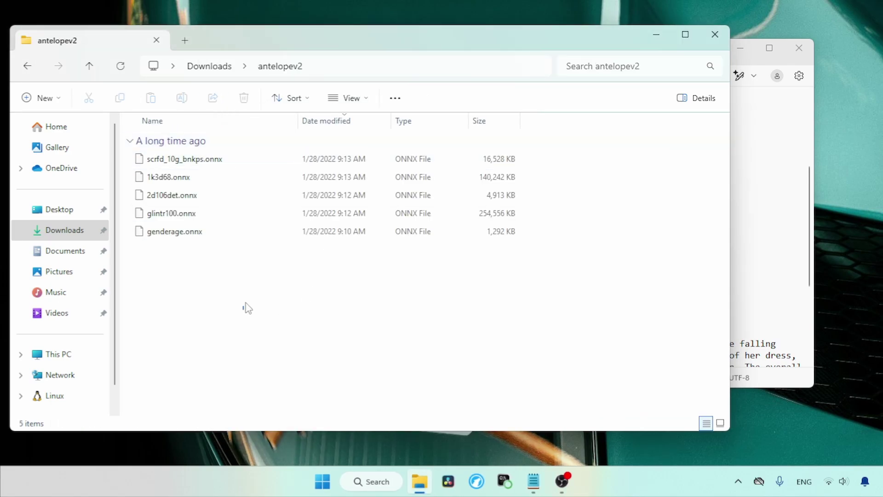
{"action": "left_click_drag", "start_coordinate": [243, 310], "coordinate": [385, 333]}
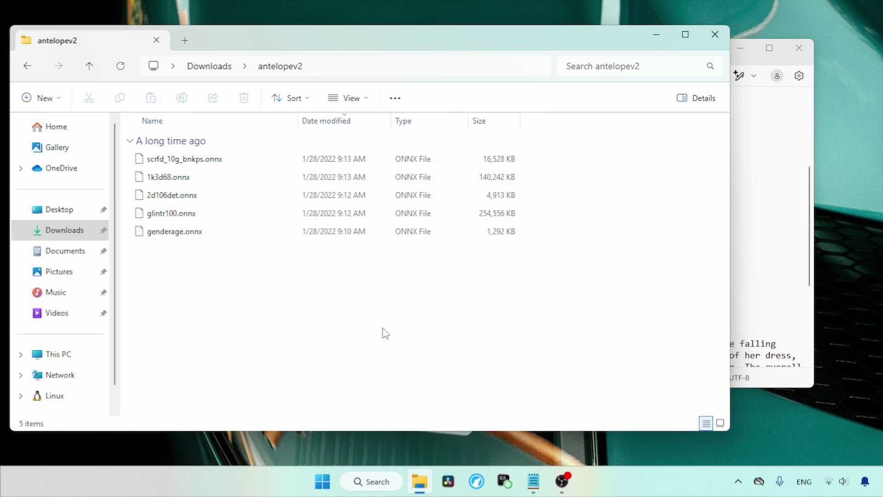
- Move the antelopev2 folder into ComfyUI\models\insightface\models, replacing the existing files
{"action": "left_click", "coordinate": [225, 66]}
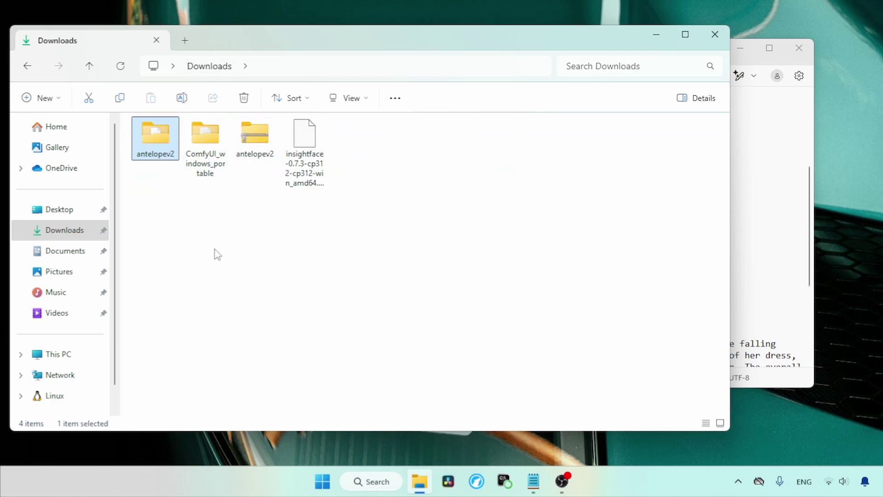
{"action": "key", "text": "ctrl+x"}
{"action": "double_click", "coordinate": [211, 159]}
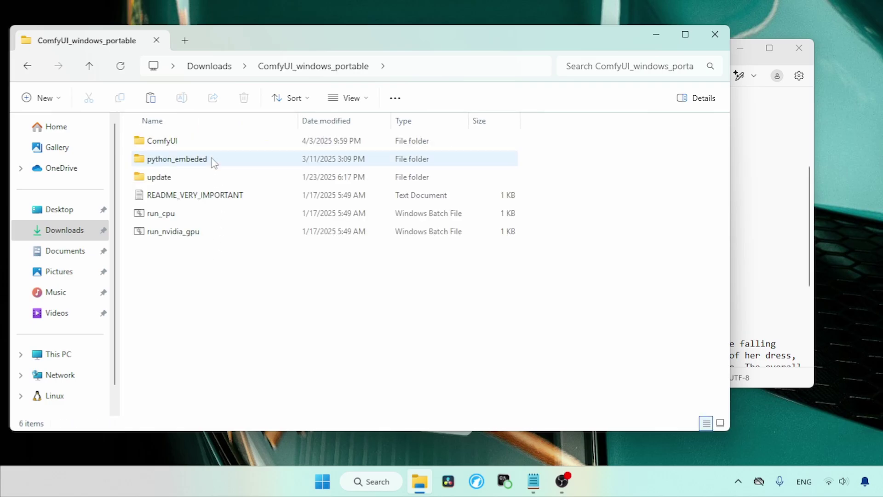
{"action": "left_click", "coordinate": [334, 144]}
{"action": "double_click", "coordinate": [334, 144]}
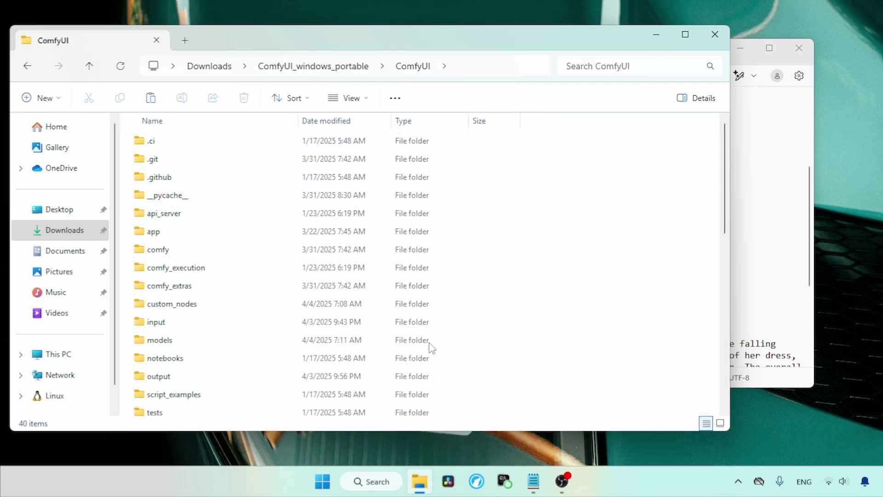
{"action": "double_click", "coordinate": [157, 345]}
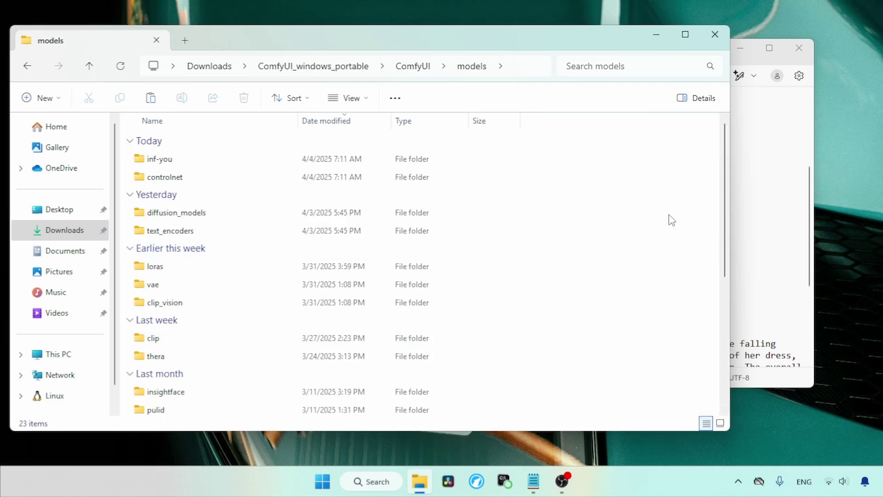
{"action": "type", "text": "ins"}
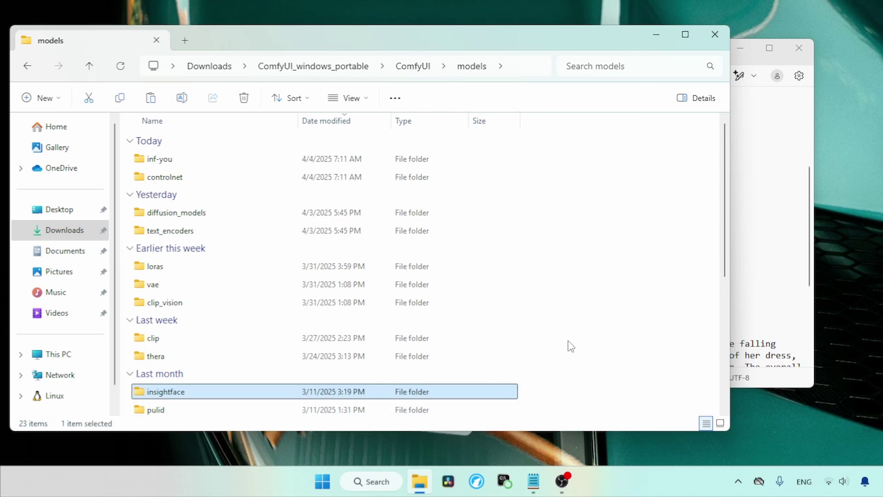
{"action": "key", "text": "Return"}
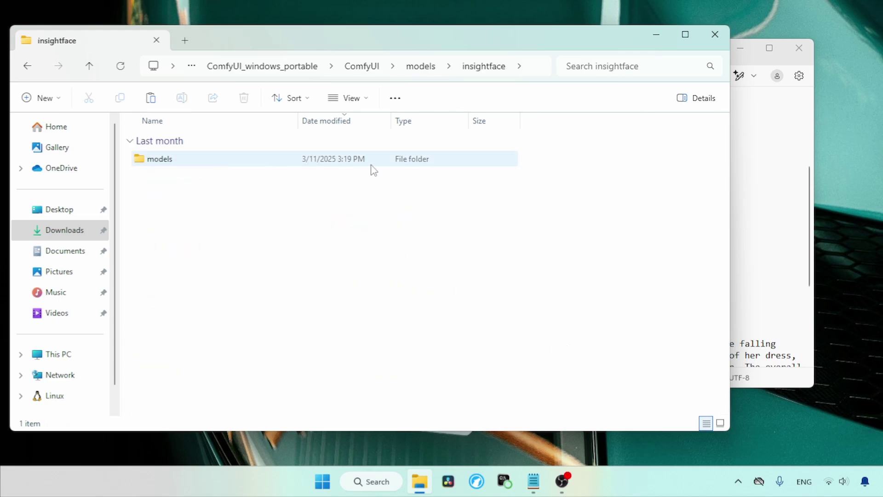
{"action": "double_click", "coordinate": [262, 162]}
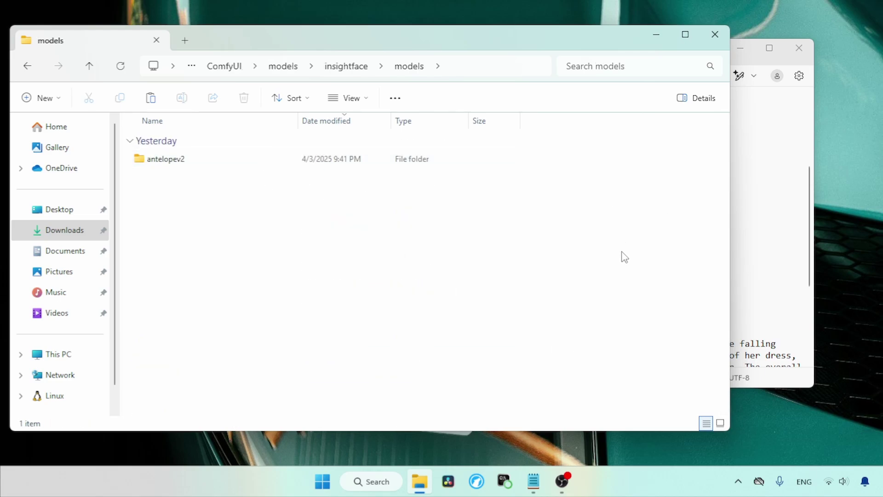
{"action": "key", "text": "ctrl+v"}
{"action": "left_click", "coordinate": [286, 141]}
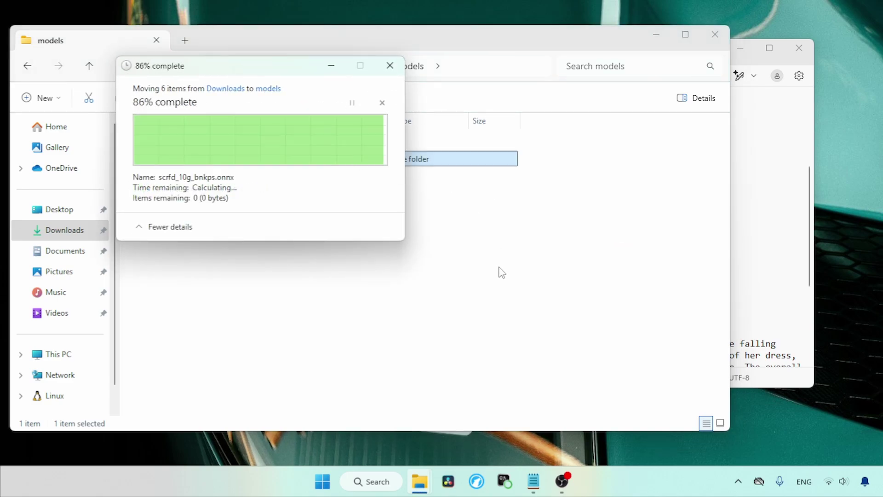
- Confirm the five ONNX files inside antelopev2 and close File Explorer
{"action": "double_click", "coordinate": [166, 162]}
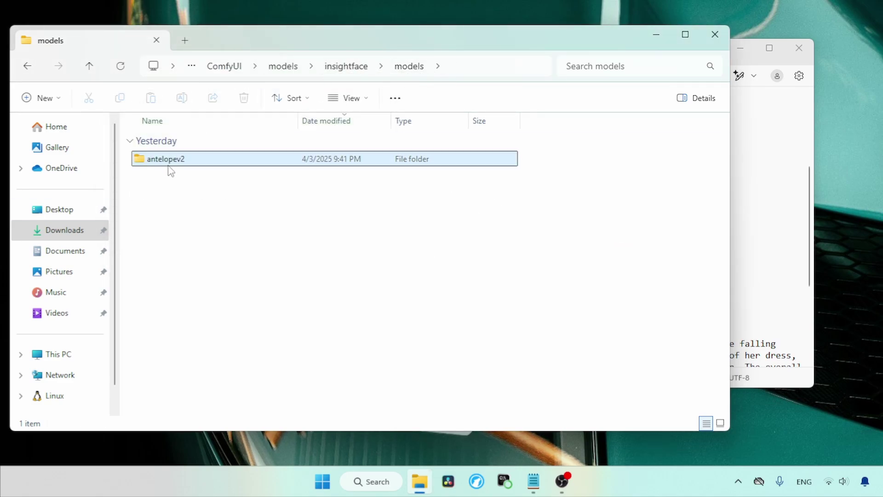
{"action": "left_click_drag", "start_coordinate": [157, 343], "coordinate": [529, 247]}
{"action": "left_click", "coordinate": [715, 36]}
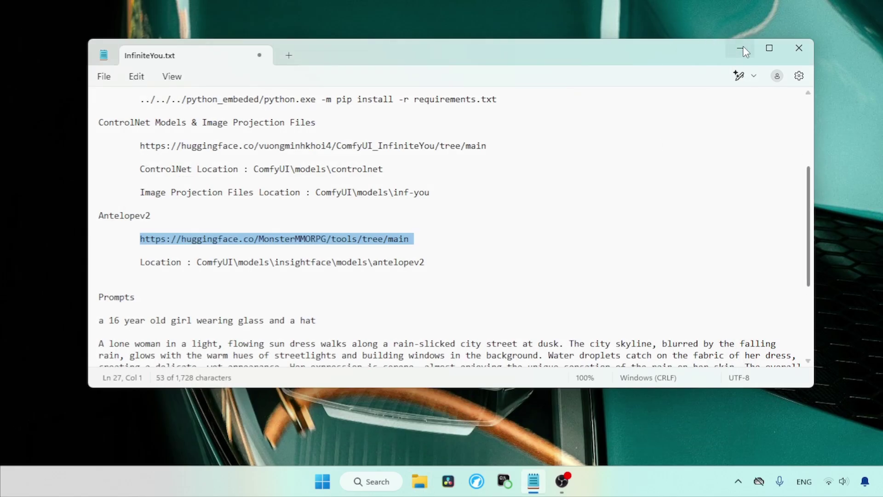
- Start ComfyUI with run_nvidia_gpu from the ComfyUI_windows_portable folder in Downloads
{"action": "left_click", "coordinate": [743, 47]}
{"action": "left_click", "coordinate": [423, 479]}
{"action": "left_click", "coordinate": [67, 231]}
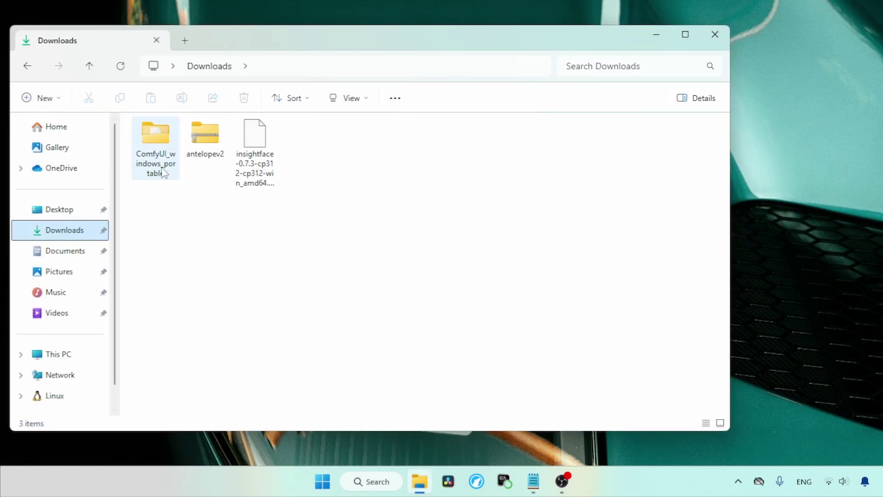
{"action": "double_click", "coordinate": [155, 143]}
{"action": "left_click", "coordinate": [186, 232]}
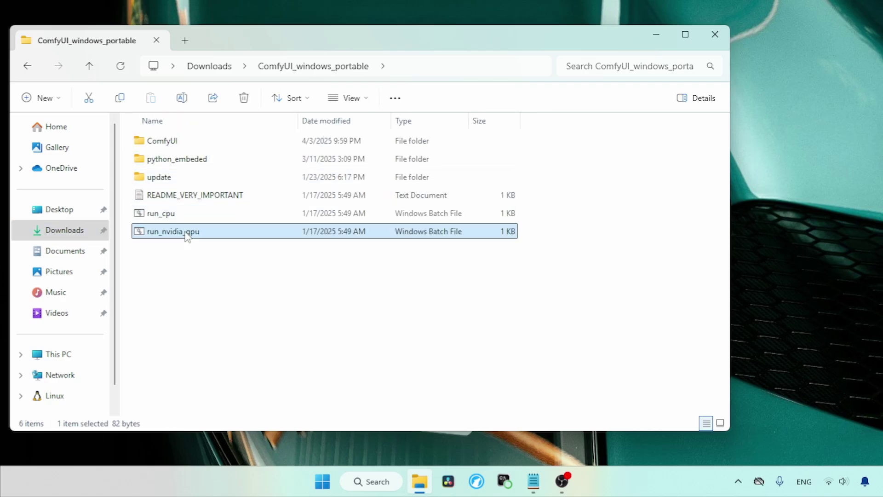
{"action": "double_click", "coordinate": [186, 232]}
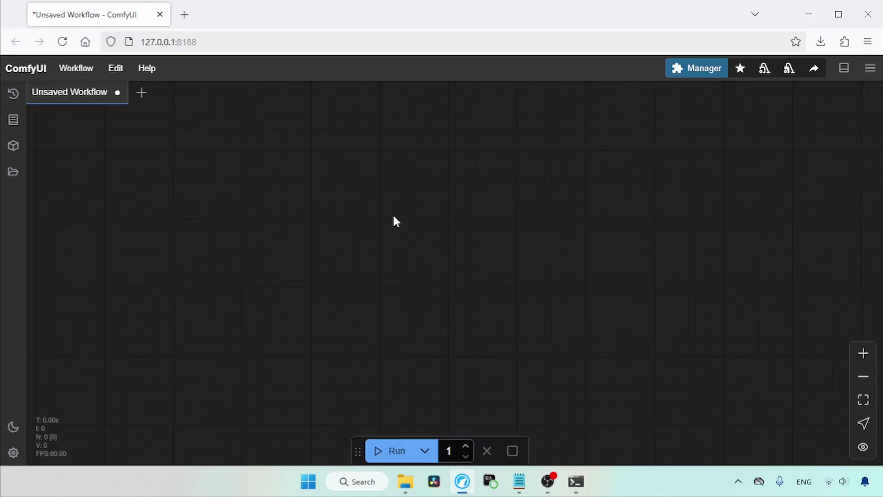
- Load the saved flux.1 Dev workflow and close the empty Unsaved Workflow tab
{"action": "left_click", "coordinate": [9, 172]}
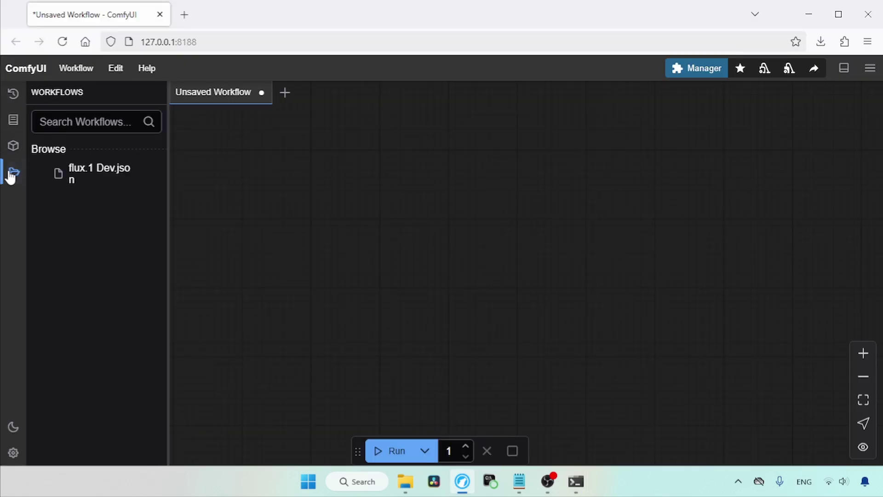
{"action": "left_click", "coordinate": [122, 173]}
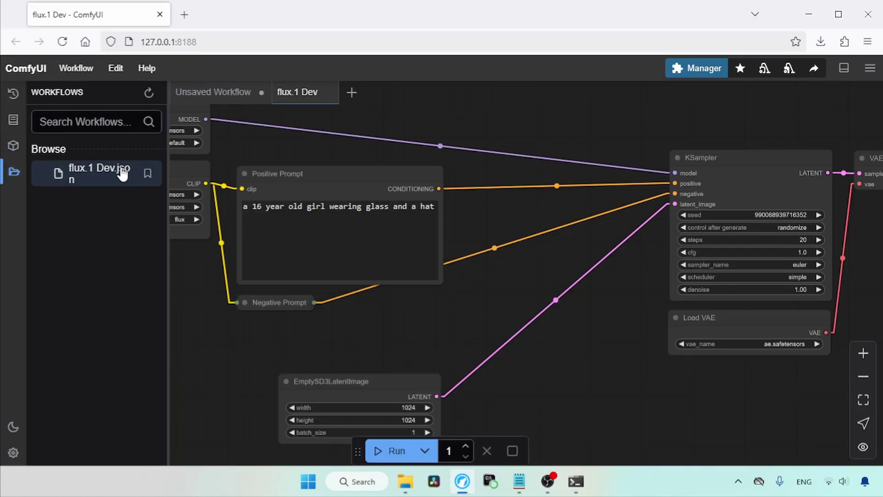
{"action": "left_click", "coordinate": [262, 93]}
{"action": "left_click", "coordinate": [14, 172]}
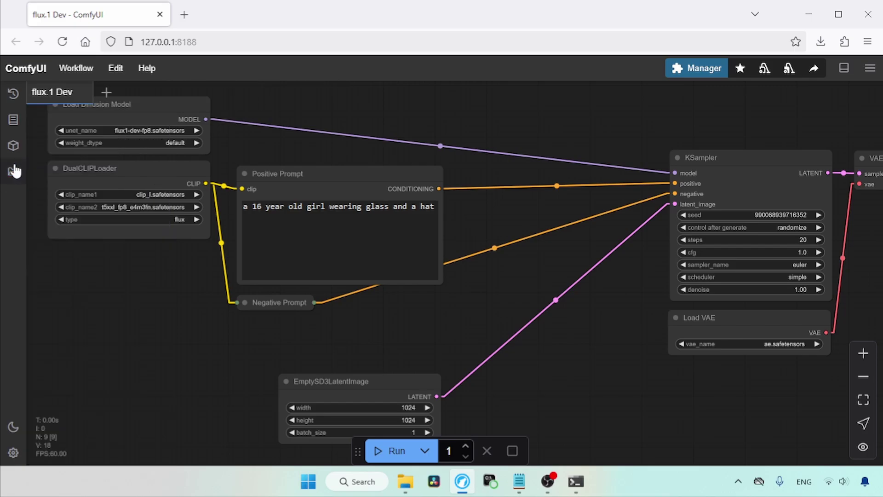
{"action": "left_click_drag", "start_coordinate": [575, 294], "coordinate": [597, 311]}
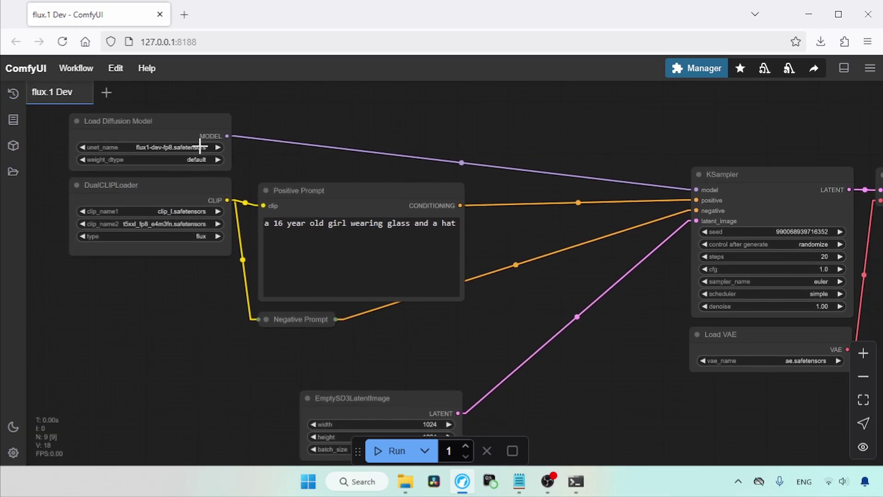
{"action": "left_click_drag", "start_coordinate": [866, 190], "coordinate": [722, 161]}
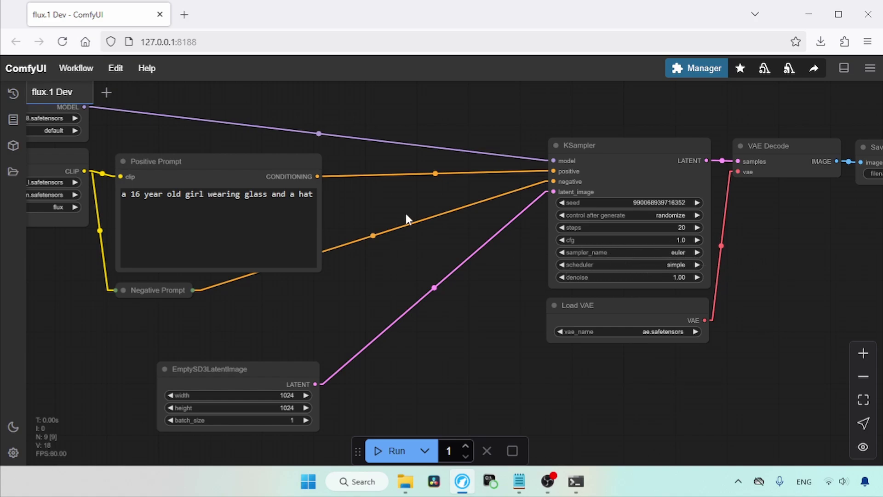
- Add an Infinite You Apply node above the graph via the 'infin' node search
{"action": "left_click_drag", "start_coordinate": [406, 214], "coordinate": [434, 306]}
{"action": "scroll", "coordinate": [495, 173], "scroll_direction": "up", "scroll_amount": 2}
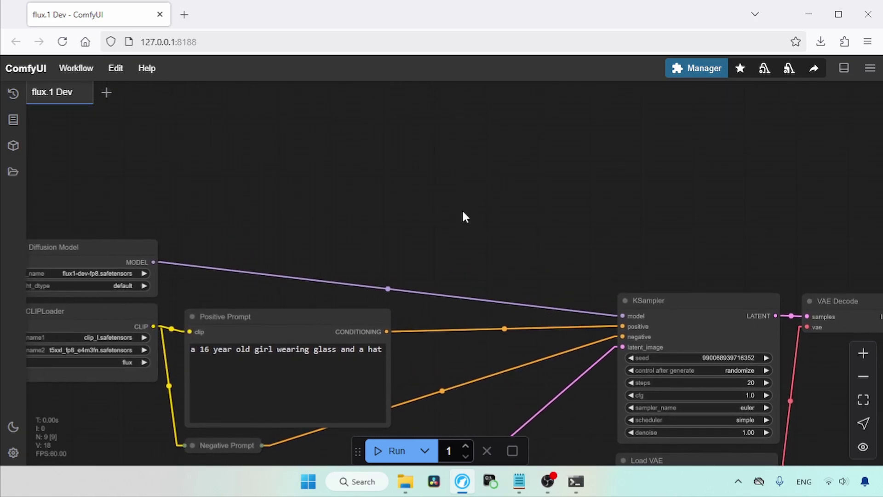
{"action": "double_click", "coordinate": [475, 173]}
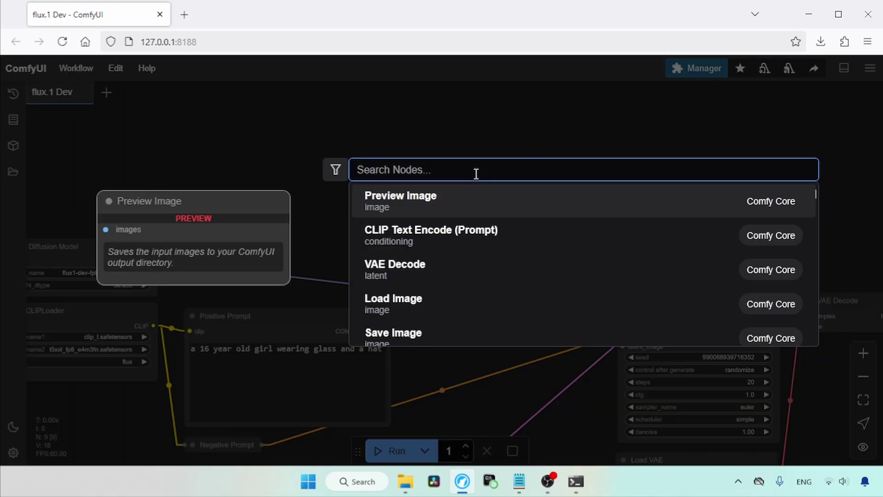
{"action": "type", "text": "infin"}
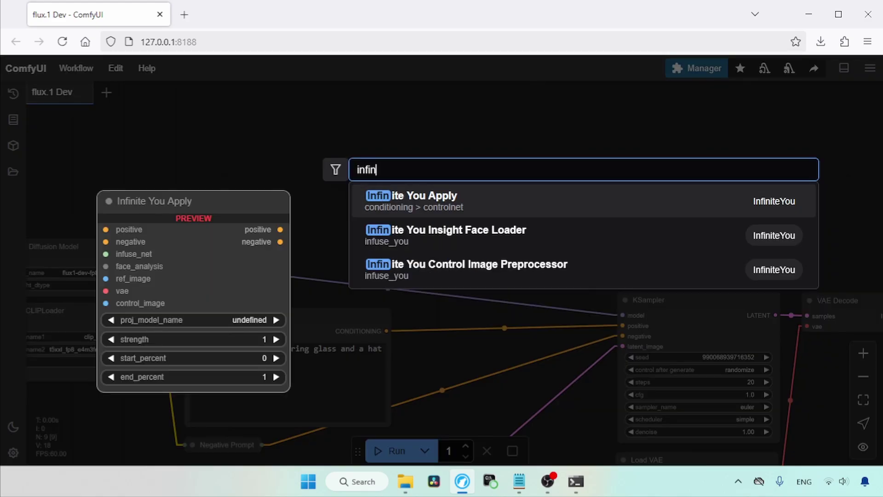
{"action": "left_click", "coordinate": [435, 199]}
{"action": "left_click_drag", "start_coordinate": [562, 172], "coordinate": [532, 144]}
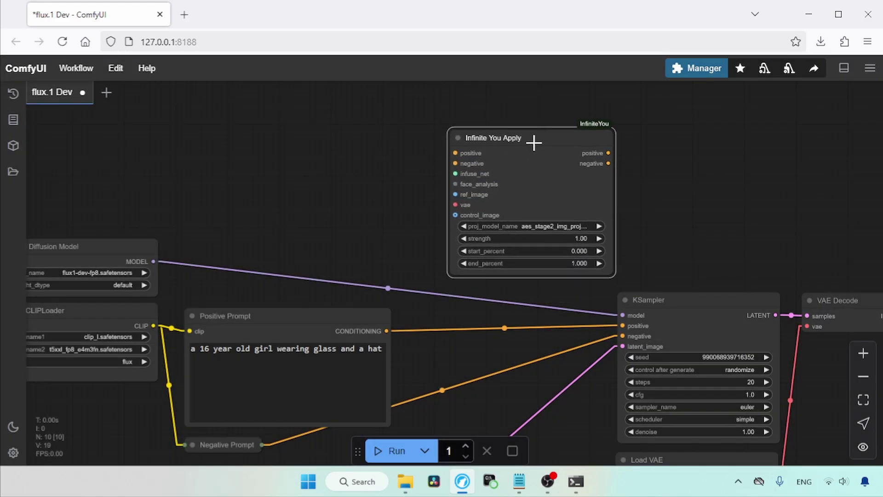
- Wire both prompts through Infinite You Apply into KSampler's positive and negative inputs
{"action": "scroll", "coordinate": [333, 156], "scroll_direction": "down", "scroll_amount": 2}
{"action": "left_click", "coordinate": [193, 414]}
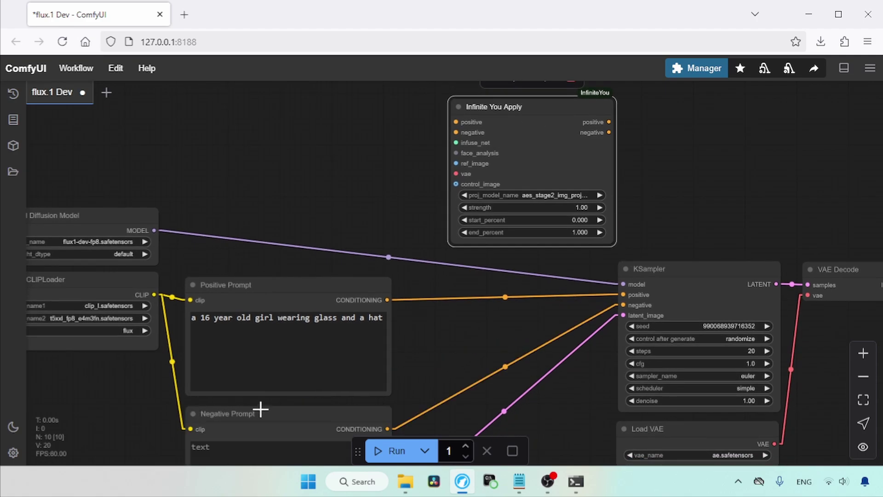
{"action": "scroll", "coordinate": [422, 387], "scroll_direction": "up", "scroll_amount": 1}
{"action": "scroll", "coordinate": [421, 387], "scroll_direction": "up", "scroll_amount": 1}
{"action": "left_click_drag", "start_coordinate": [373, 325], "coordinate": [437, 146]}
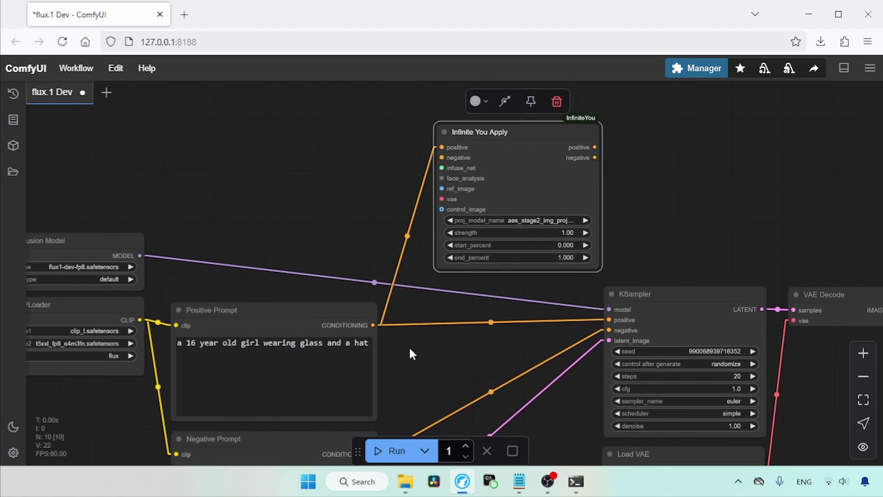
{"action": "scroll", "coordinate": [410, 351], "scroll_direction": "down", "scroll_amount": 1}
{"action": "left_click_drag", "start_coordinate": [357, 422], "coordinate": [432, 123]}
{"action": "left_click_drag", "start_coordinate": [589, 111], "coordinate": [644, 287]}
{"action": "left_click_drag", "start_coordinate": [559, 106], "coordinate": [596, 301]}
{"action": "left_click_drag", "start_coordinate": [574, 121], "coordinate": [599, 295]}
{"action": "left_click_drag", "start_coordinate": [664, 186], "coordinate": [717, 222]}
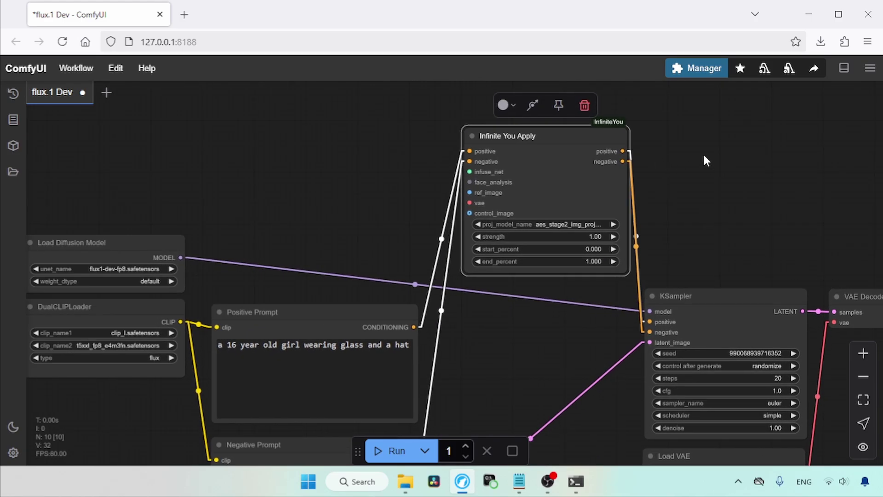
- Feed infuse_net from a new Load ControlNet Model node using aes_stage2_control
{"action": "left_click_drag", "start_coordinate": [563, 131], "coordinate": [579, 128]}
{"action": "left_click_drag", "start_coordinate": [520, 191], "coordinate": [547, 262]}
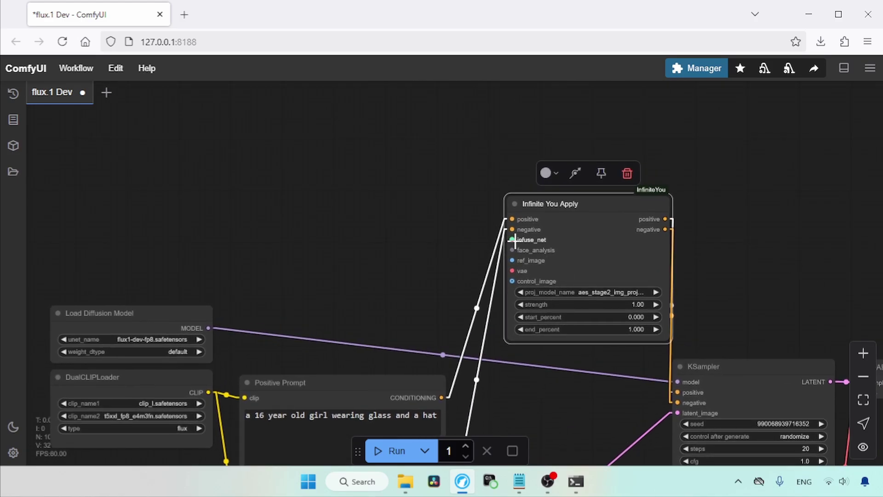
{"action": "left_click_drag", "start_coordinate": [512, 240], "coordinate": [487, 239]}
{"action": "left_click_drag", "start_coordinate": [391, 239], "coordinate": [401, 241]}
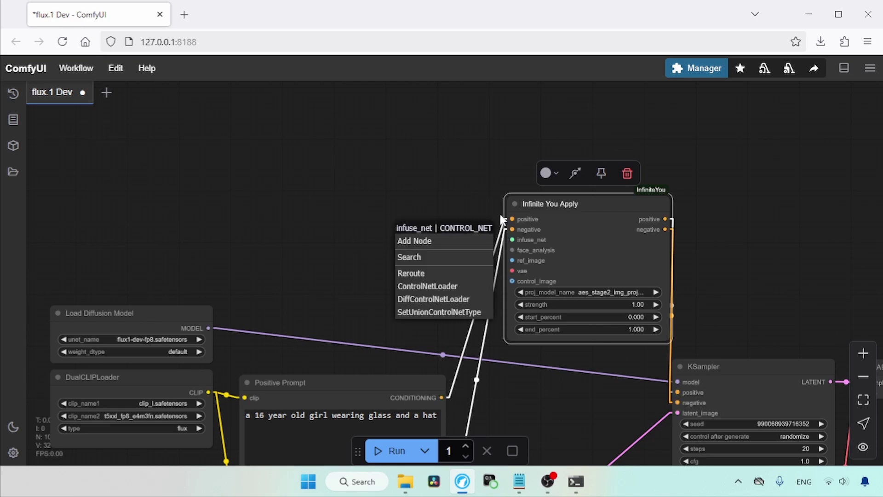
{"action": "left_click", "coordinate": [426, 286]}
{"action": "left_click_drag", "start_coordinate": [523, 233], "coordinate": [386, 231]}
{"action": "left_click", "coordinate": [386, 258]}
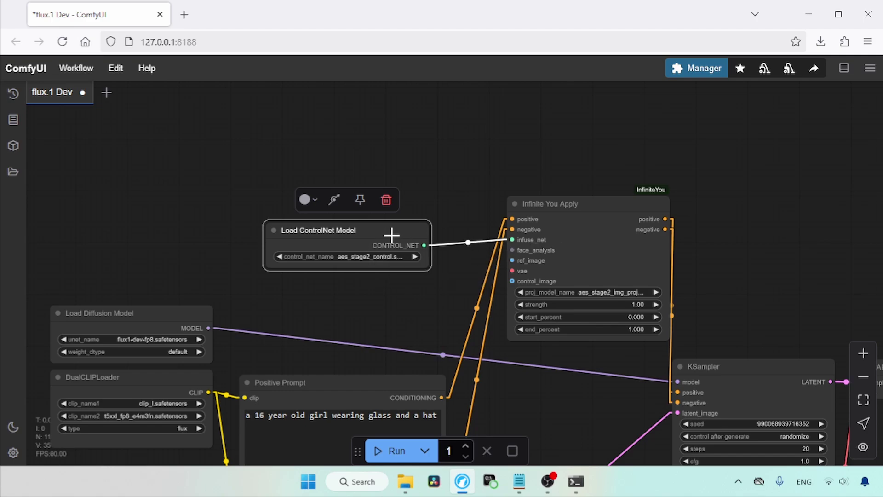
{"action": "left_click_drag", "start_coordinate": [392, 235], "coordinate": [394, 231]}
- Keep aes_stage2_img_proj.bin as the Infinite You Apply projection model
{"action": "left_click", "coordinate": [436, 260]}
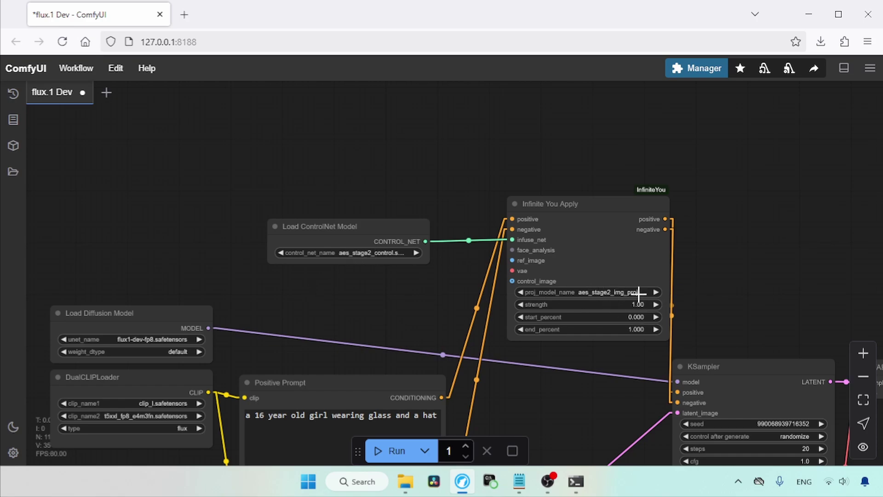
{"action": "left_click", "coordinate": [603, 292]}
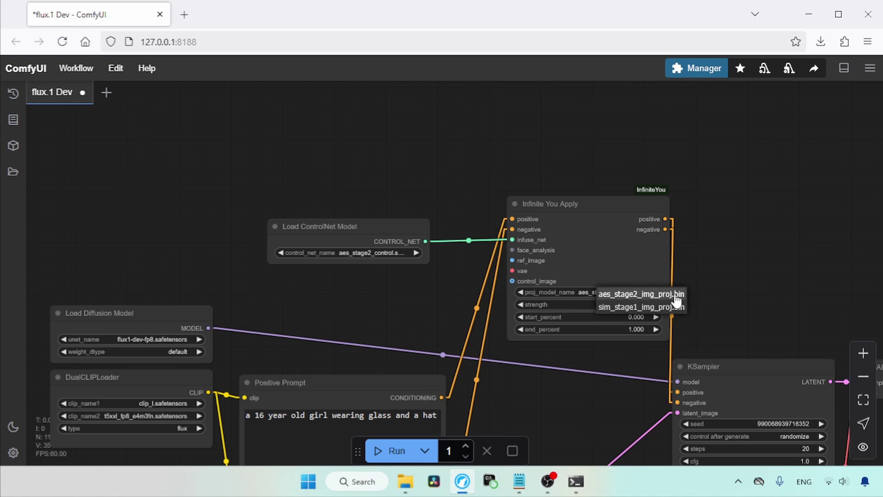
{"action": "left_click", "coordinate": [649, 294]}
{"action": "mouse_move", "coordinate": [358, 238]}
{"action": "left_mouse_down"}
{"action": "mouse_move", "coordinate": [357, 226]}
{"action": "mouse_move", "coordinate": [353, 233]}
{"action": "left_mouse_up"}
- Feed face_analysis from a new Infinite You Insight Face Loader placed under the ControlNet loader
{"action": "left_click_drag", "start_coordinate": [514, 250], "coordinate": [493, 256]}
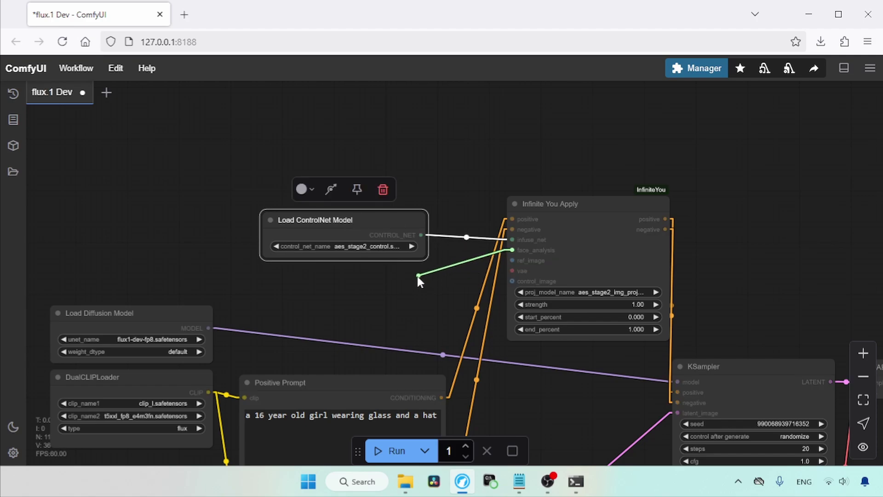
{"action": "mouse_move", "coordinate": [417, 278]}
{"action": "left_mouse_down"}
{"action": "mouse_move", "coordinate": [414, 288]}
{"action": "mouse_move", "coordinate": [412, 274]}
{"action": "left_mouse_up"}
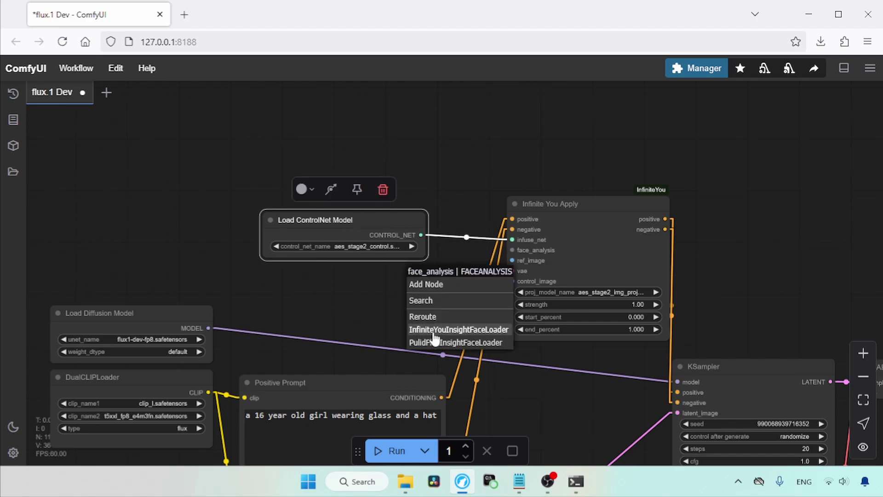
{"action": "left_click", "coordinate": [480, 330]}
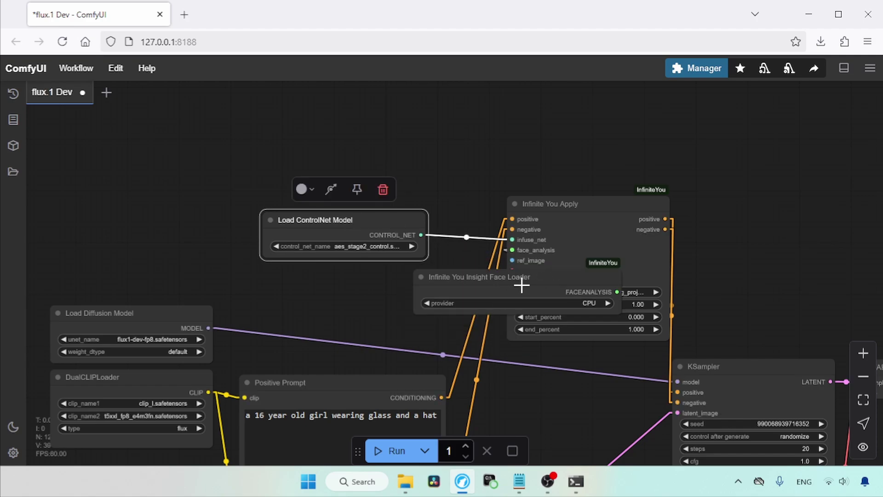
{"action": "left_click_drag", "start_coordinate": [498, 286], "coordinate": [336, 296]}
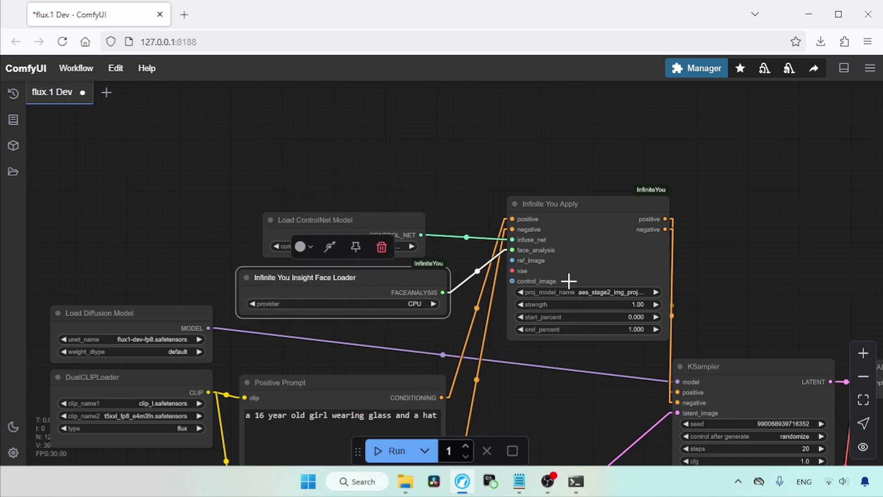
{"action": "left_click_drag", "start_coordinate": [594, 215], "coordinate": [615, 216]}
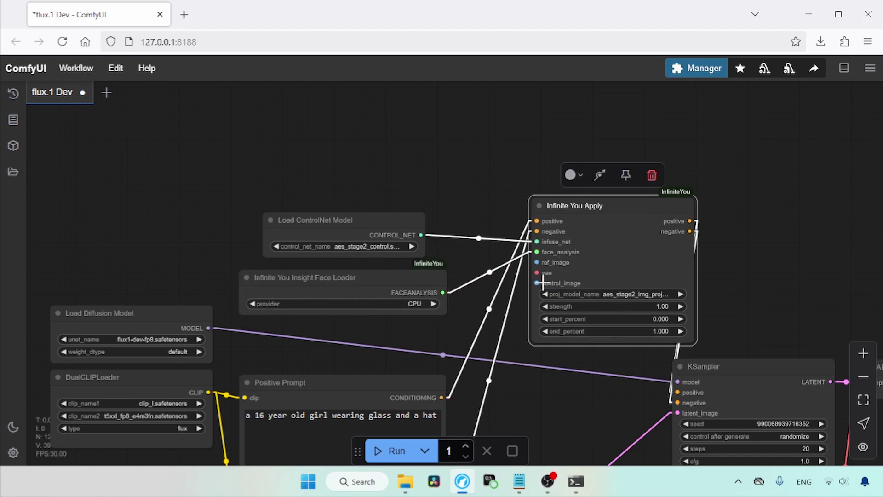
- Add a Load Image node feeding ref_image, placed above Infinite You Apply
{"action": "left_click_drag", "start_coordinate": [537, 262], "coordinate": [412, 88]}
{"action": "left_click", "coordinate": [428, 157]}
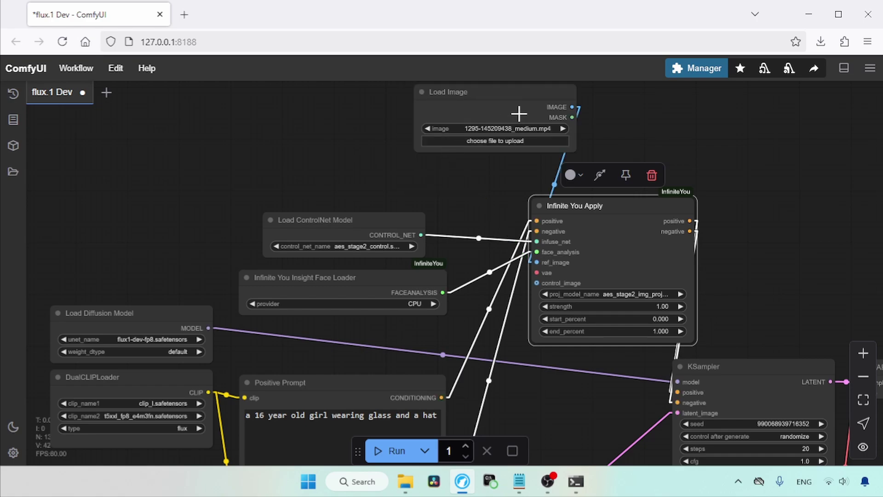
{"action": "left_click_drag", "start_coordinate": [515, 113], "coordinate": [396, 105]}
{"action": "scroll", "coordinate": [412, 202], "scroll_direction": "up", "scroll_amount": 3}
{"action": "left_click_drag", "start_coordinate": [412, 203], "coordinate": [400, 171]}
{"action": "scroll", "coordinate": [382, 196], "scroll_direction": "down", "scroll_amount": 1}
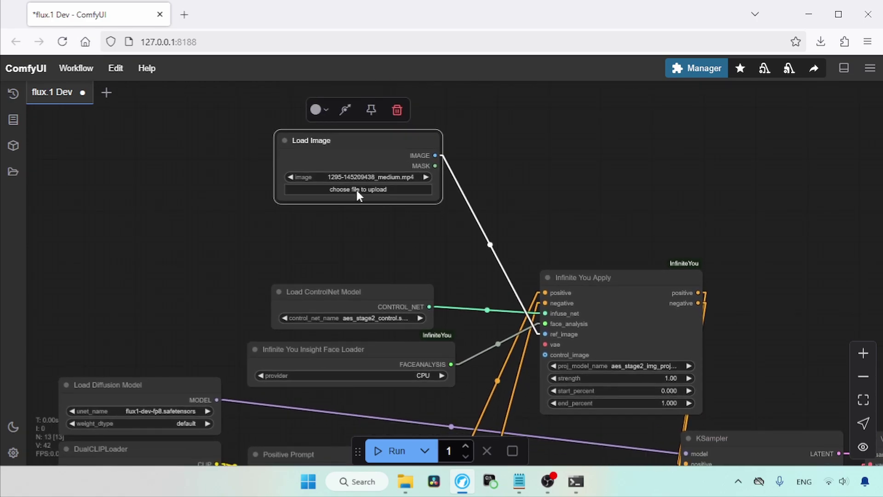
- Upload the reference portrait into Load Image and move the node above the ControlNet loader
{"action": "left_click", "coordinate": [357, 190]}
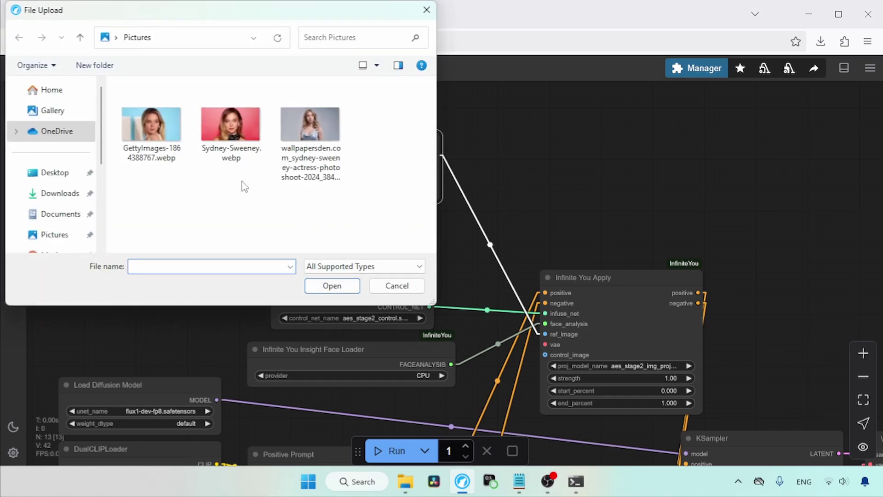
{"action": "left_click", "coordinate": [230, 127]}
{"action": "left_click", "coordinate": [331, 286]}
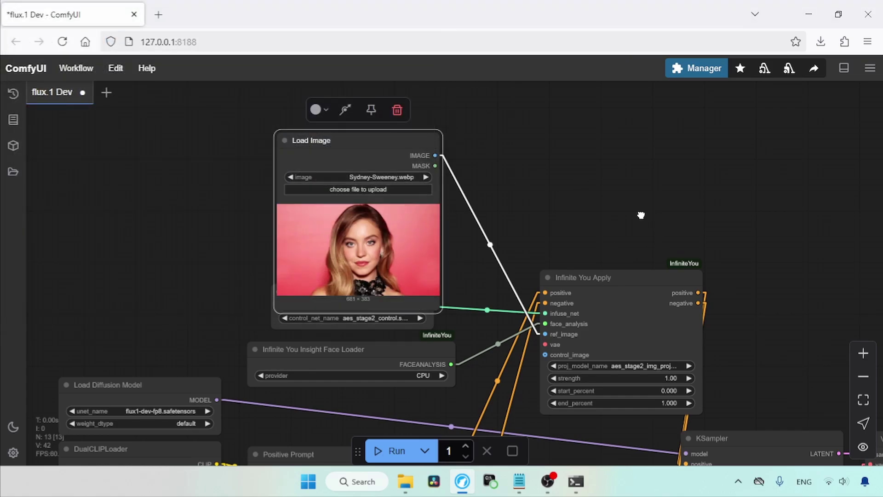
{"action": "left_click_drag", "start_coordinate": [634, 213], "coordinate": [608, 199]}
{"action": "left_click_drag", "start_coordinate": [335, 129], "coordinate": [357, 97]}
{"action": "left_click_drag", "start_coordinate": [459, 232], "coordinate": [473, 277]}
{"action": "left_click", "coordinate": [594, 231]}
{"action": "left_click_drag", "start_coordinate": [488, 221], "coordinate": [468, 161]}
- Connect Load VAE's VAE output to Infinite You Apply's vae input
{"action": "scroll", "coordinate": [468, 161], "scroll_direction": "down", "scroll_amount": 1}
{"action": "scroll", "coordinate": [479, 302], "scroll_direction": "down", "scroll_amount": 3}
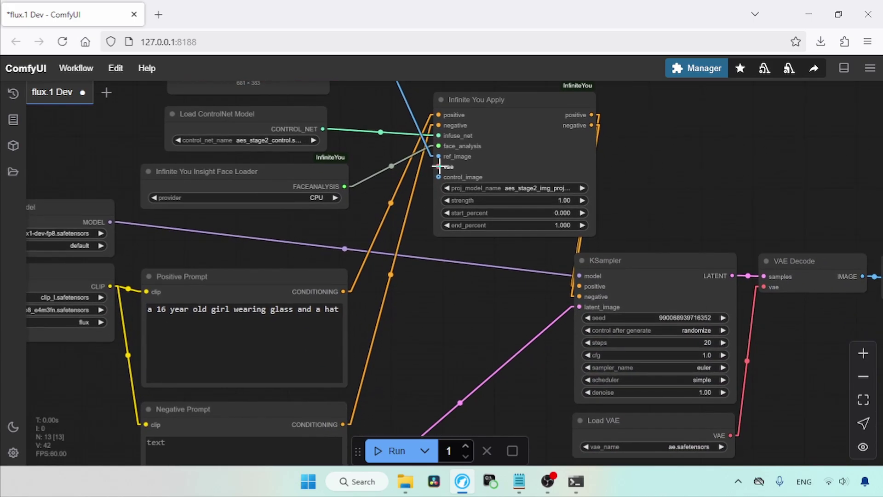
{"action": "scroll", "coordinate": [507, 336], "scroll_direction": "down", "scroll_amount": 3}
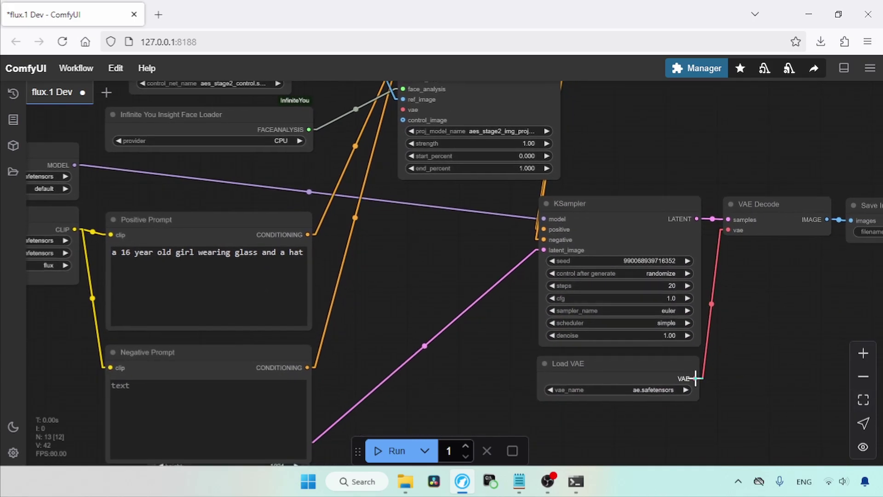
{"action": "left_click_drag", "start_coordinate": [695, 378], "coordinate": [524, 161]}
{"action": "left_click_drag", "start_coordinate": [455, 260], "coordinate": [474, 310]}
{"action": "scroll", "coordinate": [475, 309], "scroll_direction": "up", "scroll_amount": 1}
{"action": "scroll", "coordinate": [575, 294], "scroll_direction": "up", "scroll_amount": 2}
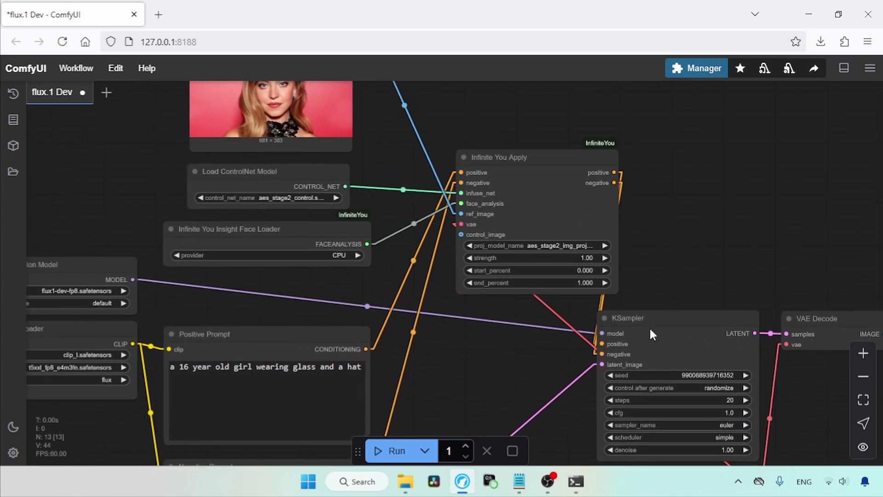
{"action": "left_click", "coordinate": [865, 361]}
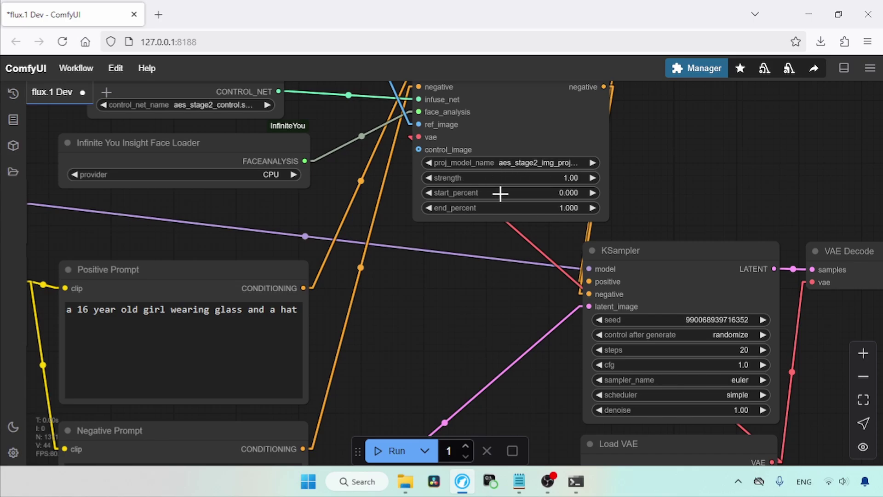
- Review the prompt 'a 16 year old girl wearing glass and a hat' and collapse Negative Prompt
{"action": "scroll", "coordinate": [501, 191], "scroll_direction": "left", "scroll_amount": 5}
{"action": "scroll", "coordinate": [500, 191], "scroll_direction": "down", "scroll_amount": 2}
{"action": "left_click_drag", "start_coordinate": [433, 257], "coordinate": [227, 263]}
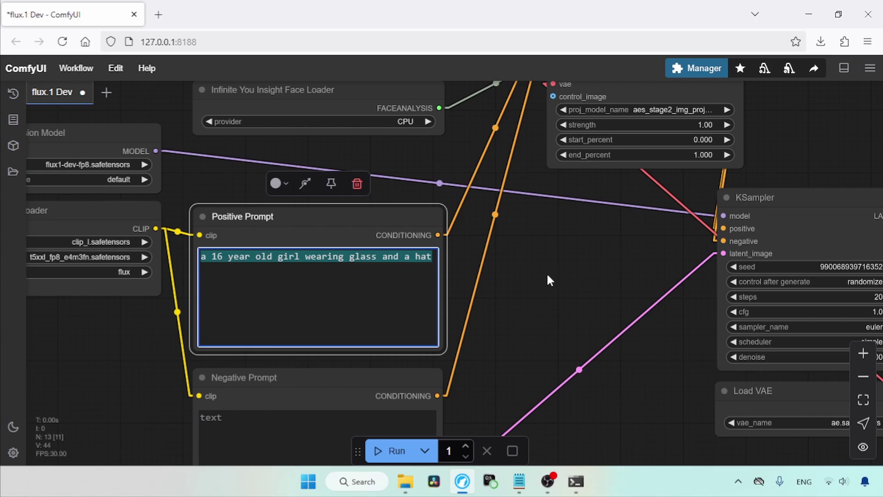
{"action": "scroll", "coordinate": [558, 291], "scroll_direction": "down", "scroll_amount": 4}
{"action": "scroll", "coordinate": [559, 291], "scroll_direction": "right", "scroll_amount": 3}
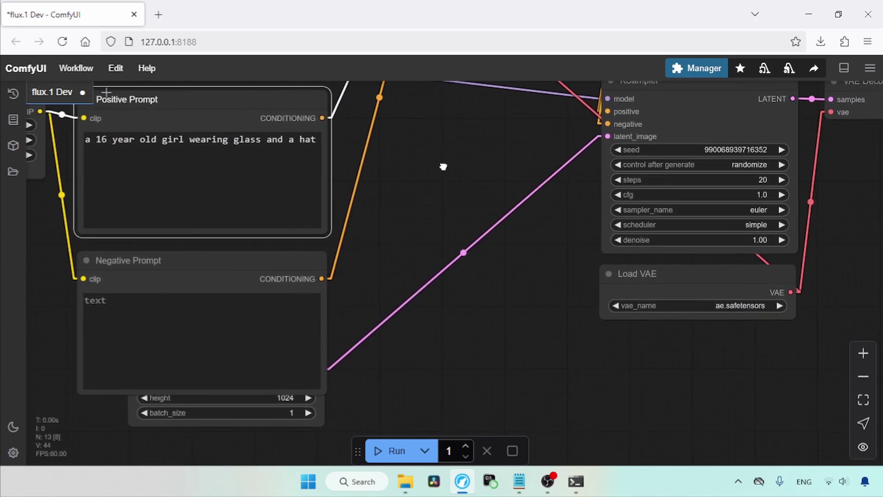
{"action": "left_click", "coordinate": [89, 227]}
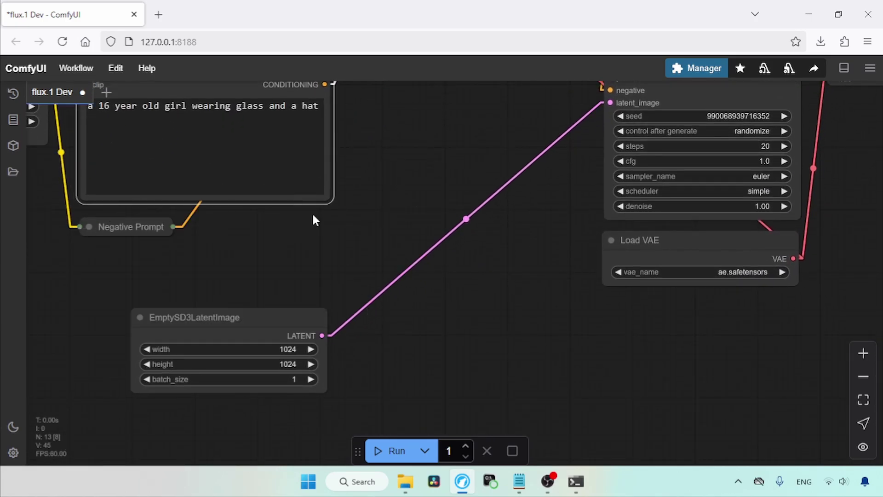
{"action": "left_click_drag", "start_coordinate": [406, 211], "coordinate": [415, 289]}
{"action": "scroll", "coordinate": [415, 288], "scroll_direction": "up", "scroll_amount": 3}
{"action": "scroll", "coordinate": [416, 289], "scroll_direction": "right", "scroll_amount": 2}
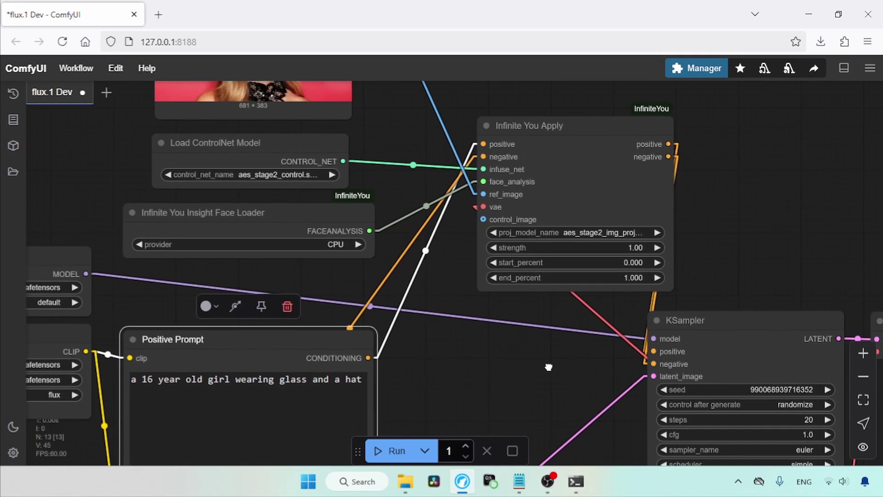
{"action": "scroll", "coordinate": [370, 303], "scroll_direction": "down", "scroll_amount": 2}
{"action": "scroll", "coordinate": [370, 303], "scroll_direction": "right", "scroll_amount": 4}
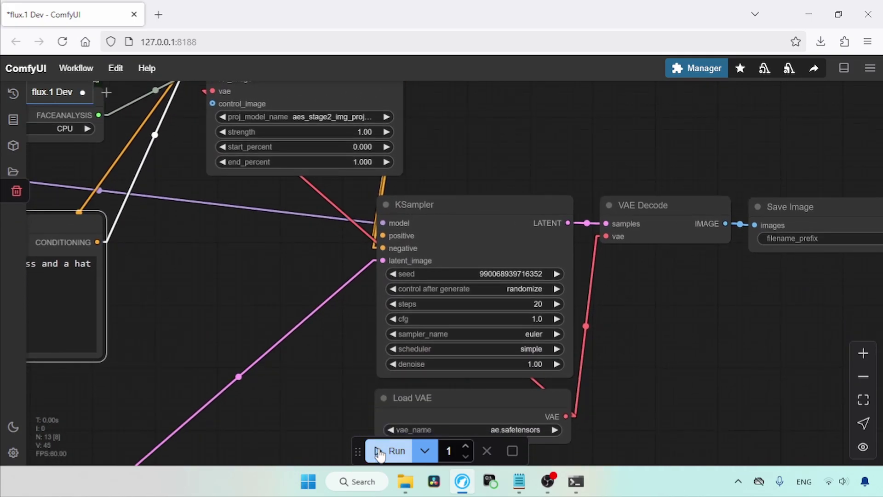
- Run the workflow and enlarge the Save Image node to show the portrait
{"action": "left_click", "coordinate": [391, 450]}
{"action": "left_click_drag", "start_coordinate": [665, 327], "coordinate": [344, 224]}
{"action": "left_click_drag", "start_coordinate": [618, 267], "coordinate": [846, 411]}
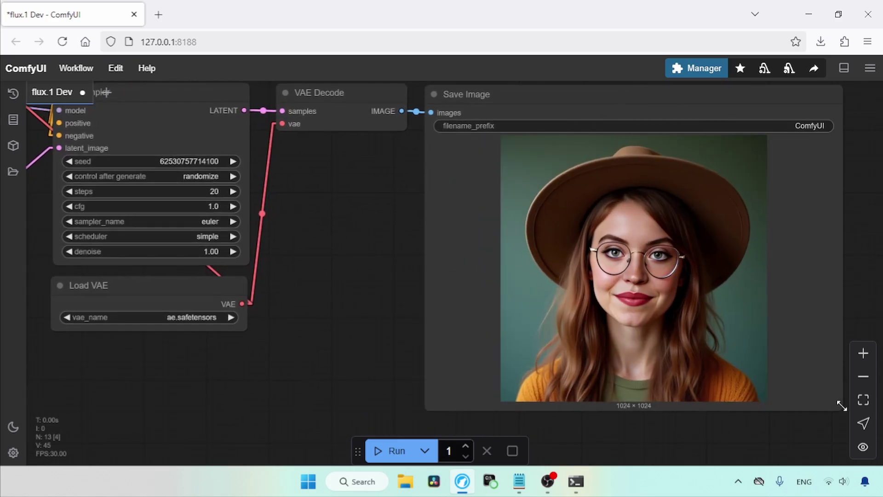
- View ComfyUI_00020_.png full-size in its own tab, then close that tab
{"action": "right_click", "coordinate": [592, 180]}
{"action": "left_click", "coordinate": [611, 150]}
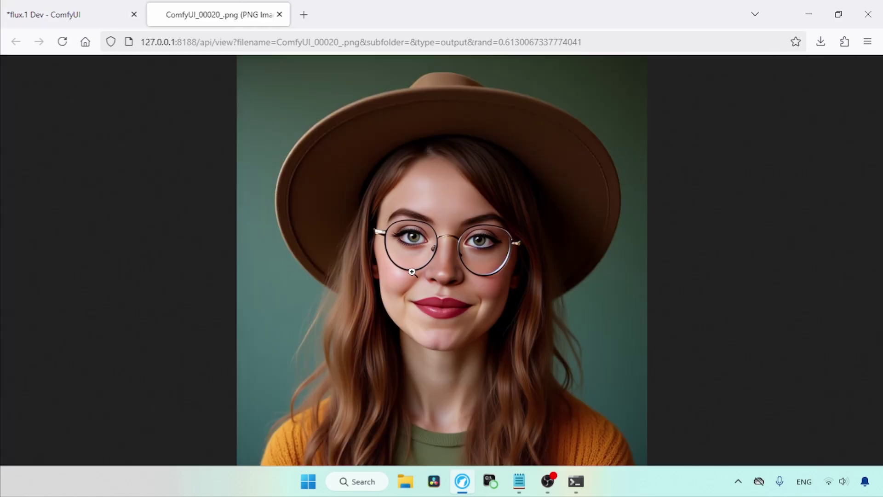
{"action": "left_click", "coordinate": [412, 274]}
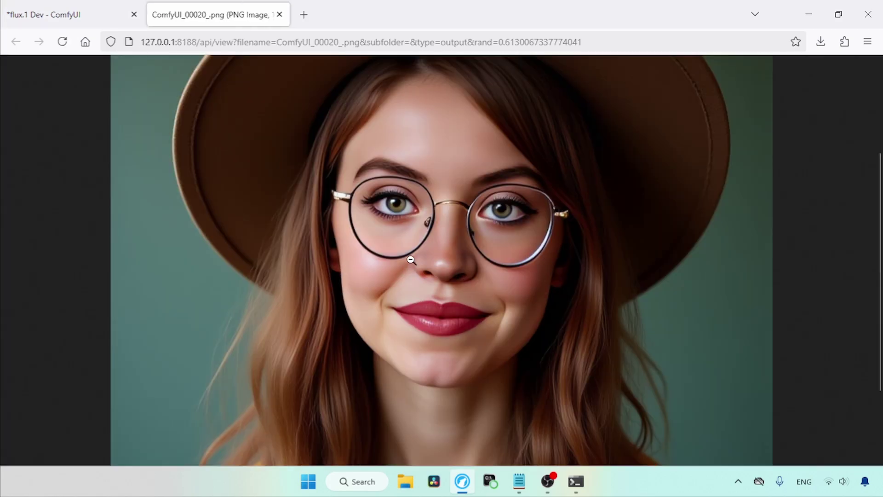
{"action": "left_click", "coordinate": [439, 235]}
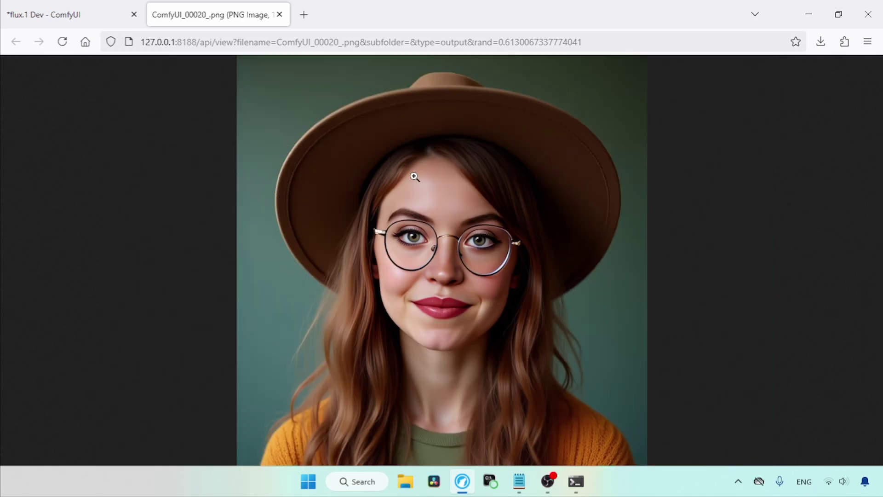
{"action": "left_click", "coordinate": [278, 15]}
- Set Load ControlNet Model to sim_stage1_control_net.safetensors
{"action": "left_click_drag", "start_coordinate": [290, 210], "coordinate": [483, 293]}
{"action": "left_click_drag", "start_coordinate": [298, 125], "coordinate": [524, 189]}
{"action": "left_click_drag", "start_coordinate": [209, 226], "coordinate": [393, 289]}
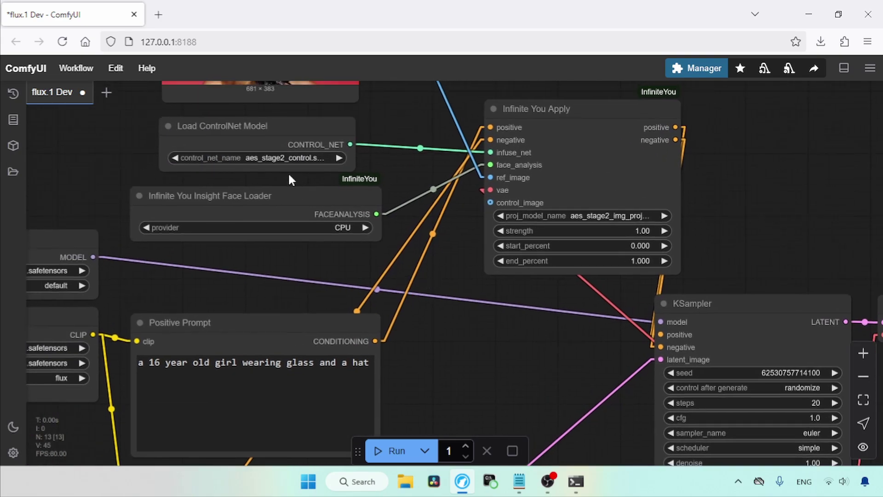
{"action": "left_click", "coordinate": [249, 159]}
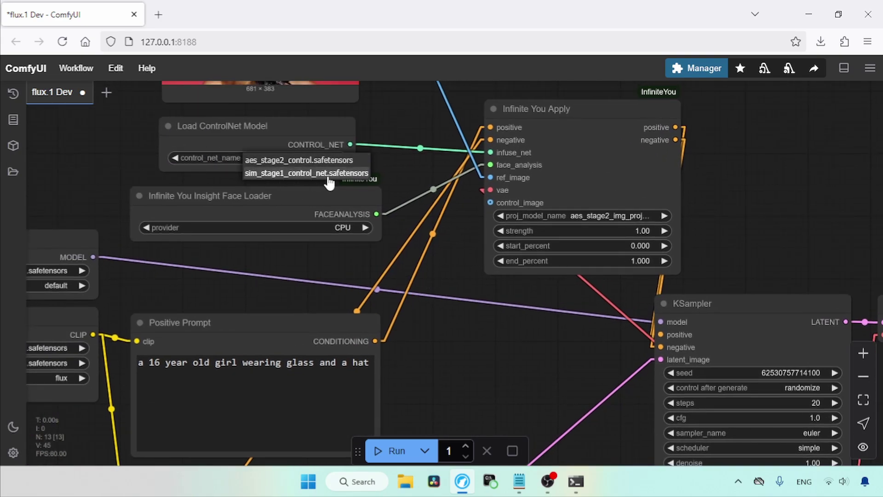
{"action": "left_click", "coordinate": [276, 175]}
- Set Infinite You Apply's proj_model_name to sim_stage1_img_proj.bin
{"action": "left_click_drag", "start_coordinate": [748, 200], "coordinate": [552, 190]}
{"action": "left_click", "coordinate": [426, 207]}
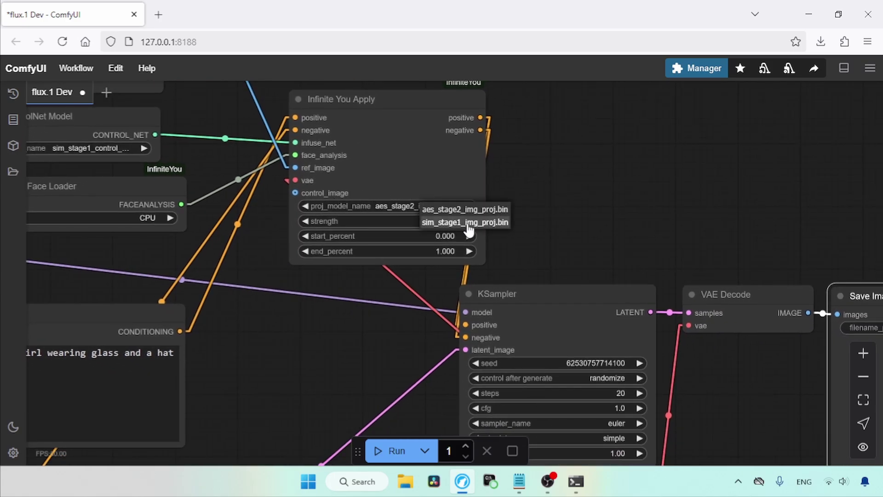
{"action": "left_click", "coordinate": [500, 225]}
{"action": "left_click_drag", "start_coordinate": [700, 366], "coordinate": [408, 151]}
- Run the stage1 workflow and view the red-hat portrait ComfyUI_00021_.png full-size in a new tab
{"action": "left_click", "coordinate": [390, 451]}
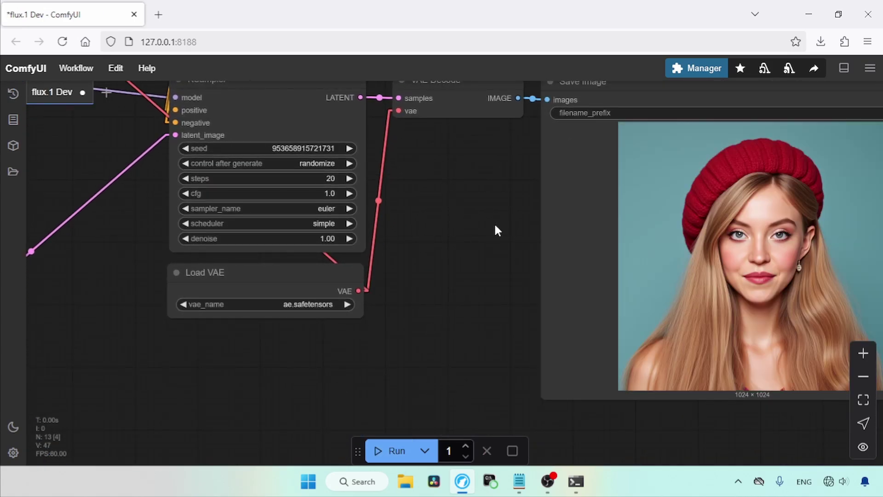
{"action": "left_click_drag", "start_coordinate": [484, 226], "coordinate": [321, 235]}
{"action": "right_click", "coordinate": [563, 145]}
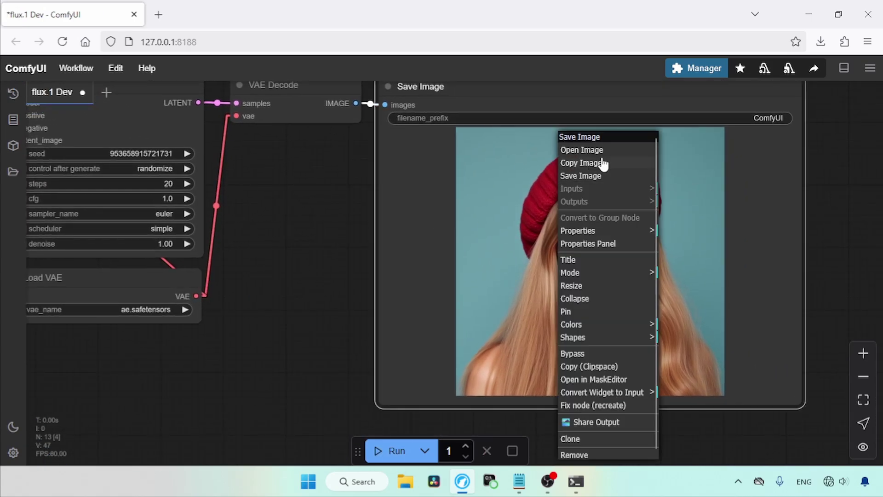
{"action": "left_click", "coordinate": [602, 153]}
{"action": "left_click", "coordinate": [482, 257]}
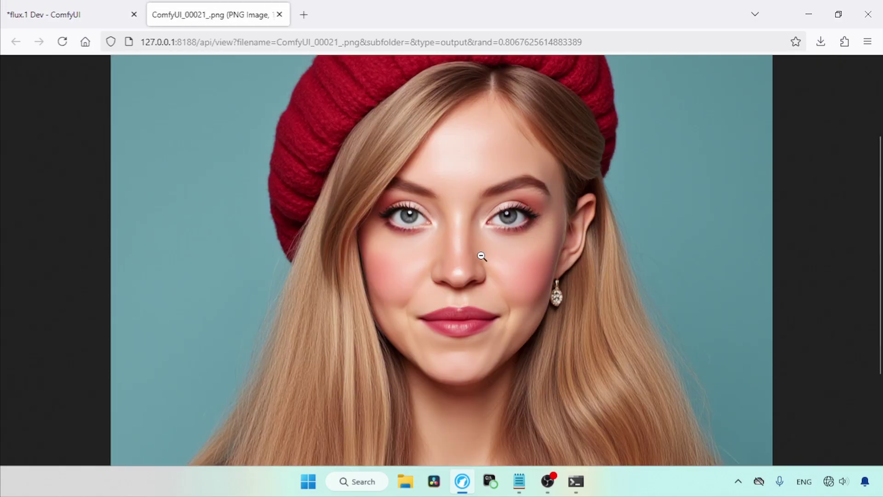
{"action": "left_click", "coordinate": [511, 242]}
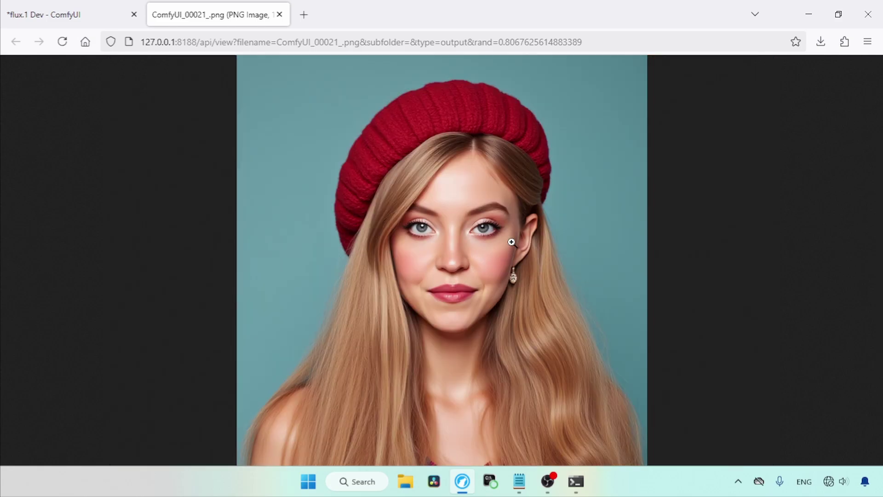
- Inspect the portrait zoomed in and fitted, then close its image tab
{"action": "left_click", "coordinate": [455, 243]}
{"action": "left_click", "coordinate": [479, 270]}
{"action": "left_click", "coordinate": [279, 14]}
- Pan the graph past the InfiniteYou, prompt and sampler nodes to the 1024 × 1024 Save Image result
{"action": "left_click_drag", "start_coordinate": [272, 165], "coordinate": [552, 253]}
{"action": "mouse_move", "coordinate": [321, 98]}
{"action": "left_mouse_down"}
{"action": "mouse_move", "coordinate": [503, 161]}
{"action": "mouse_move", "coordinate": [492, 166]}
{"action": "left_mouse_up"}
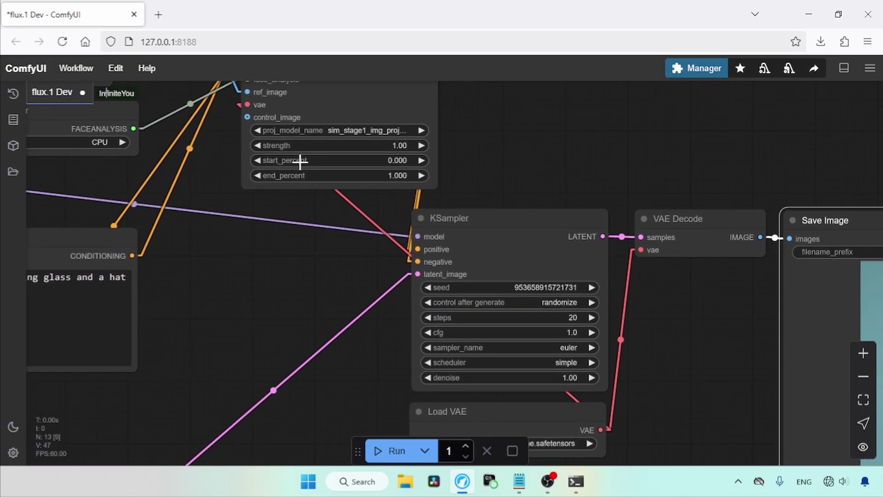
{"action": "left_click_drag", "start_coordinate": [348, 290], "coordinate": [128, 208]}
{"action": "left_click_drag", "start_coordinate": [474, 315], "coordinate": [513, 272]}
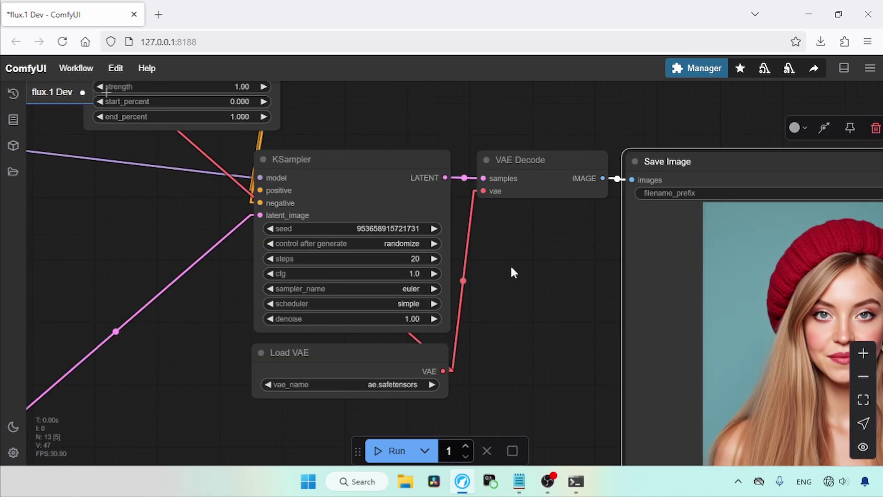
{"action": "left_click_drag", "start_coordinate": [544, 315], "coordinate": [445, 292]}
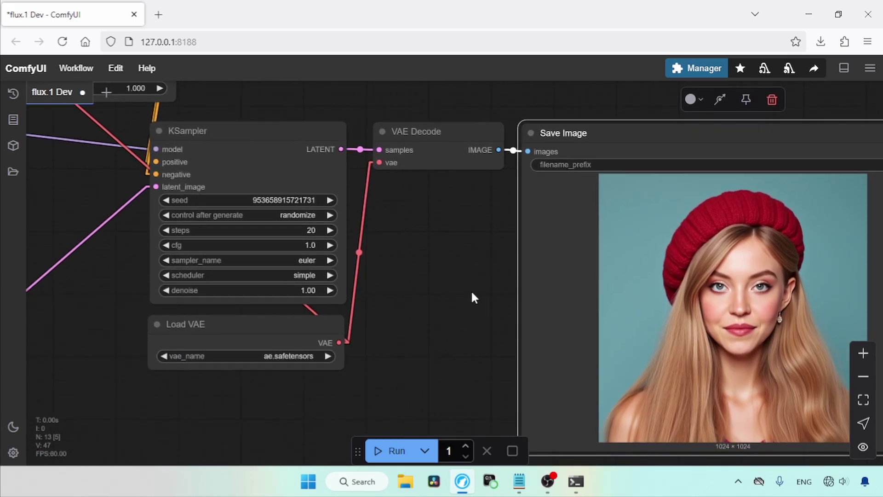
{"action": "left_click_drag", "start_coordinate": [423, 266], "coordinate": [645, 335]}
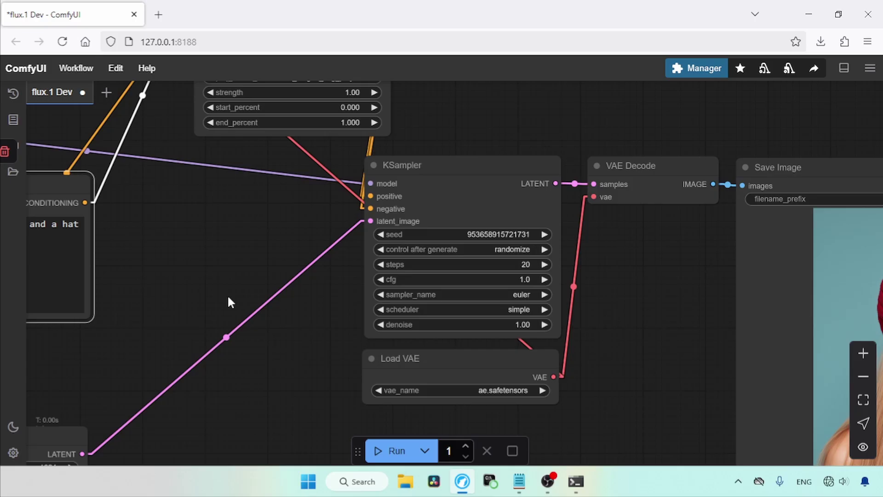
{"action": "left_click_drag", "start_coordinate": [607, 334], "coordinate": [308, 261]}
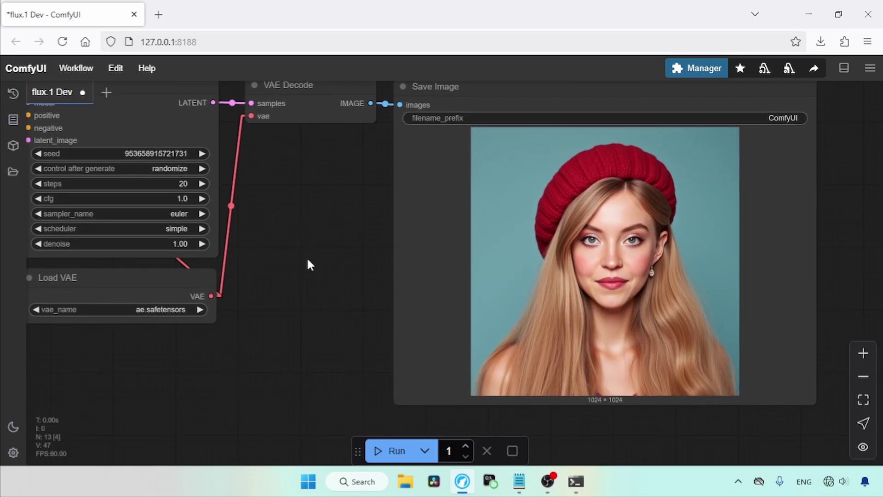